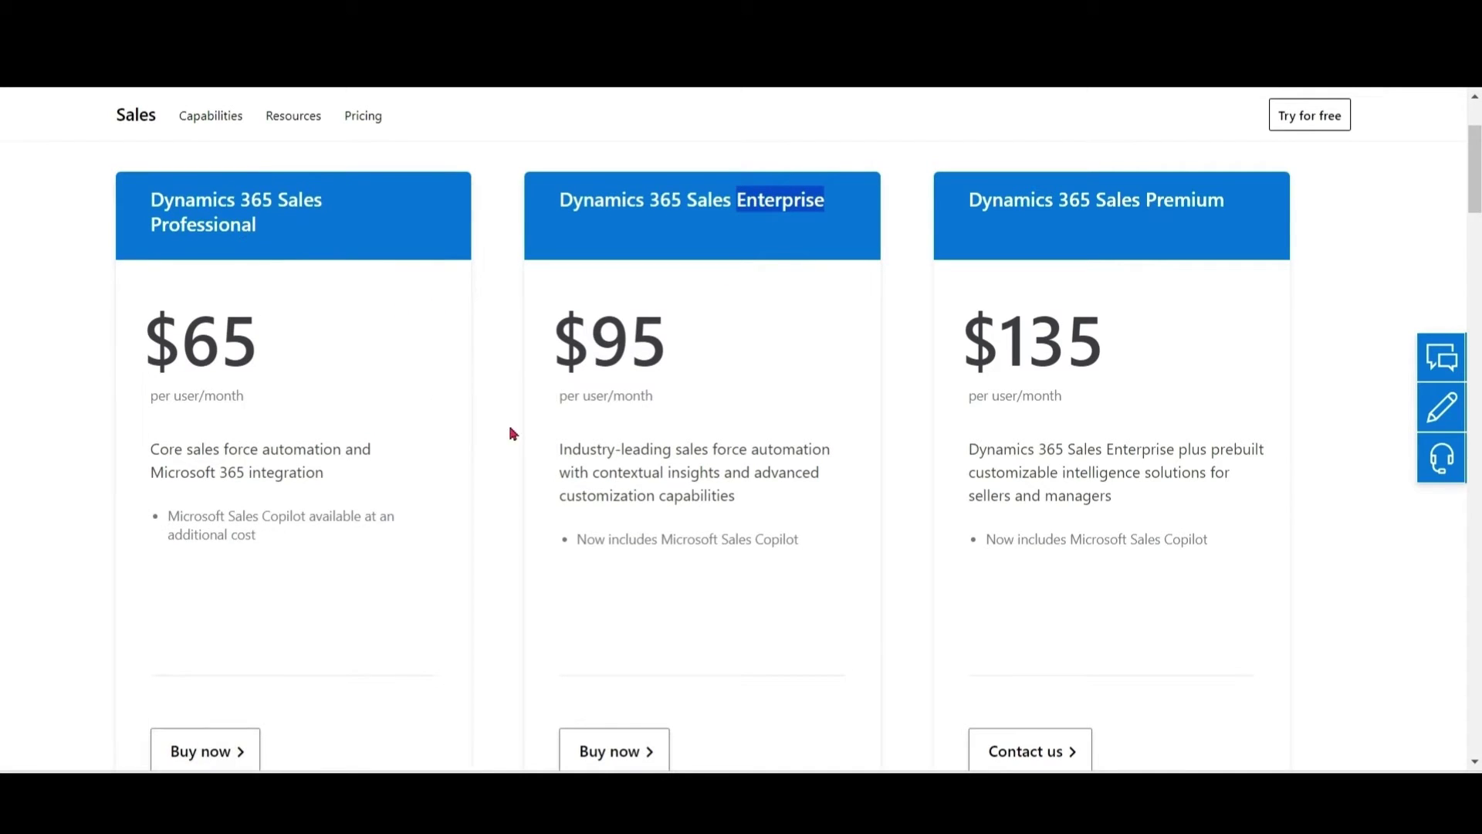
click(591, 467)
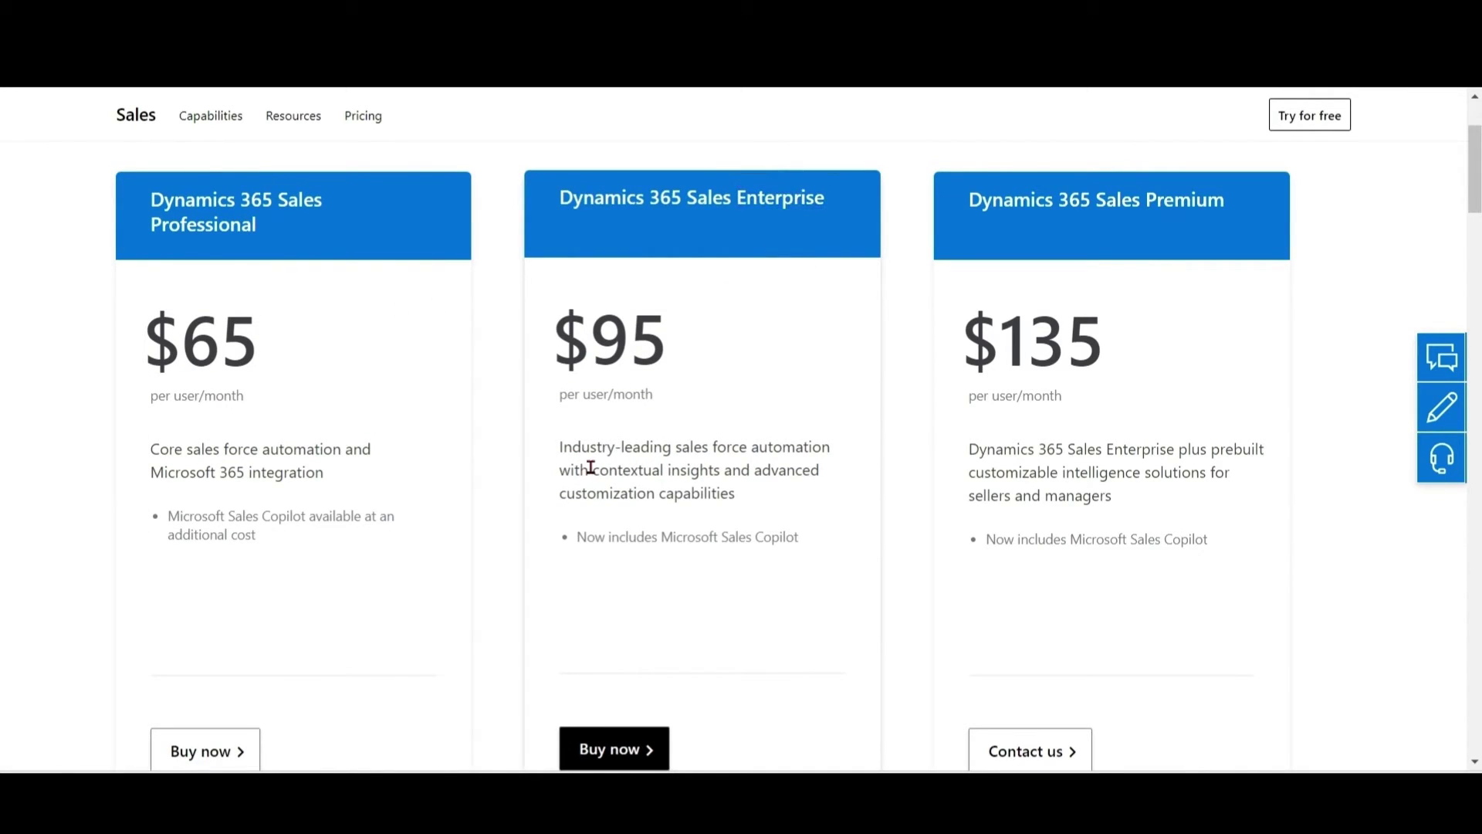
drag(590, 468, 725, 471)
click(911, 495)
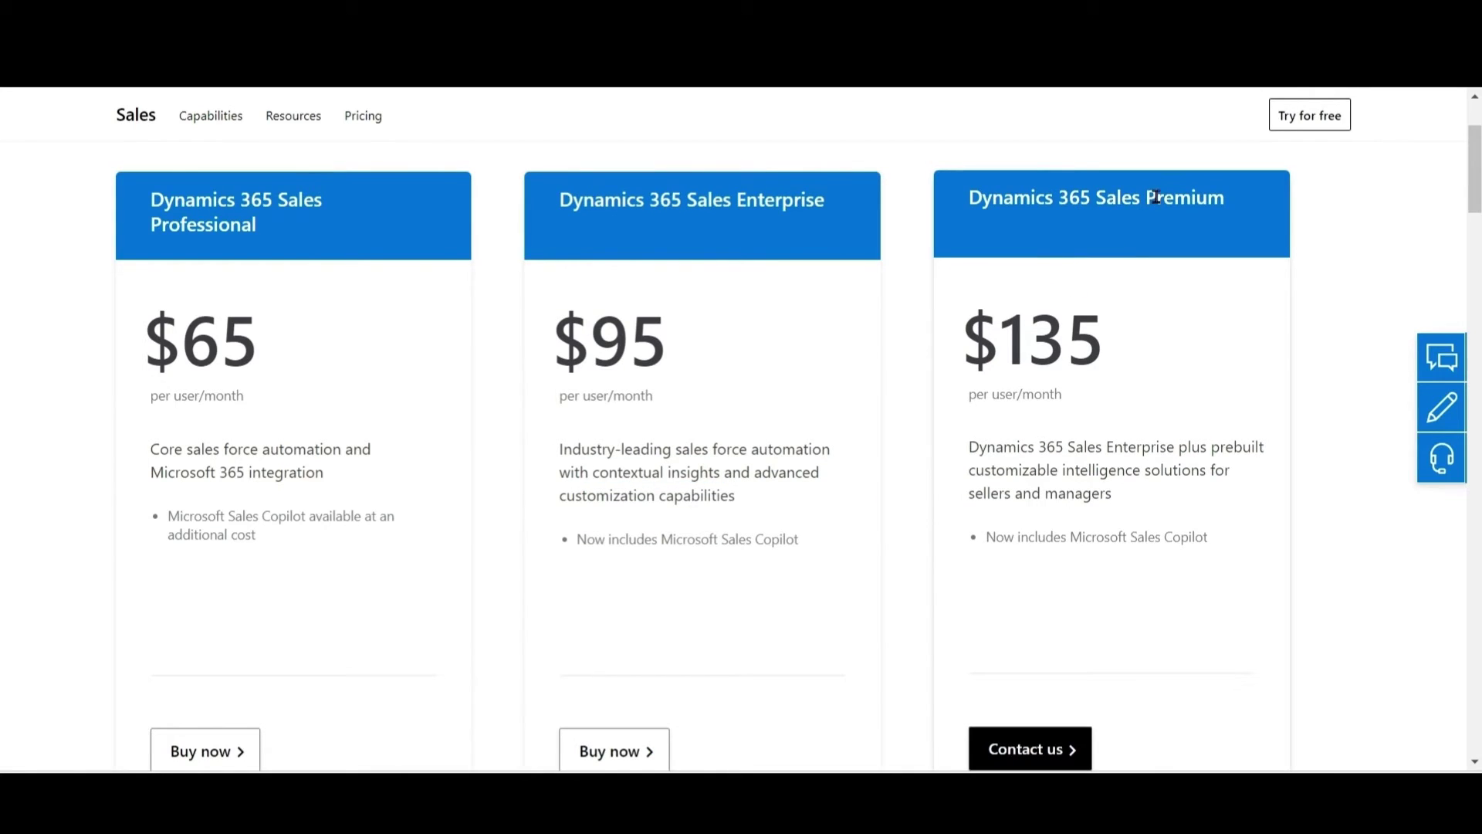
drag(1151, 197, 1235, 199)
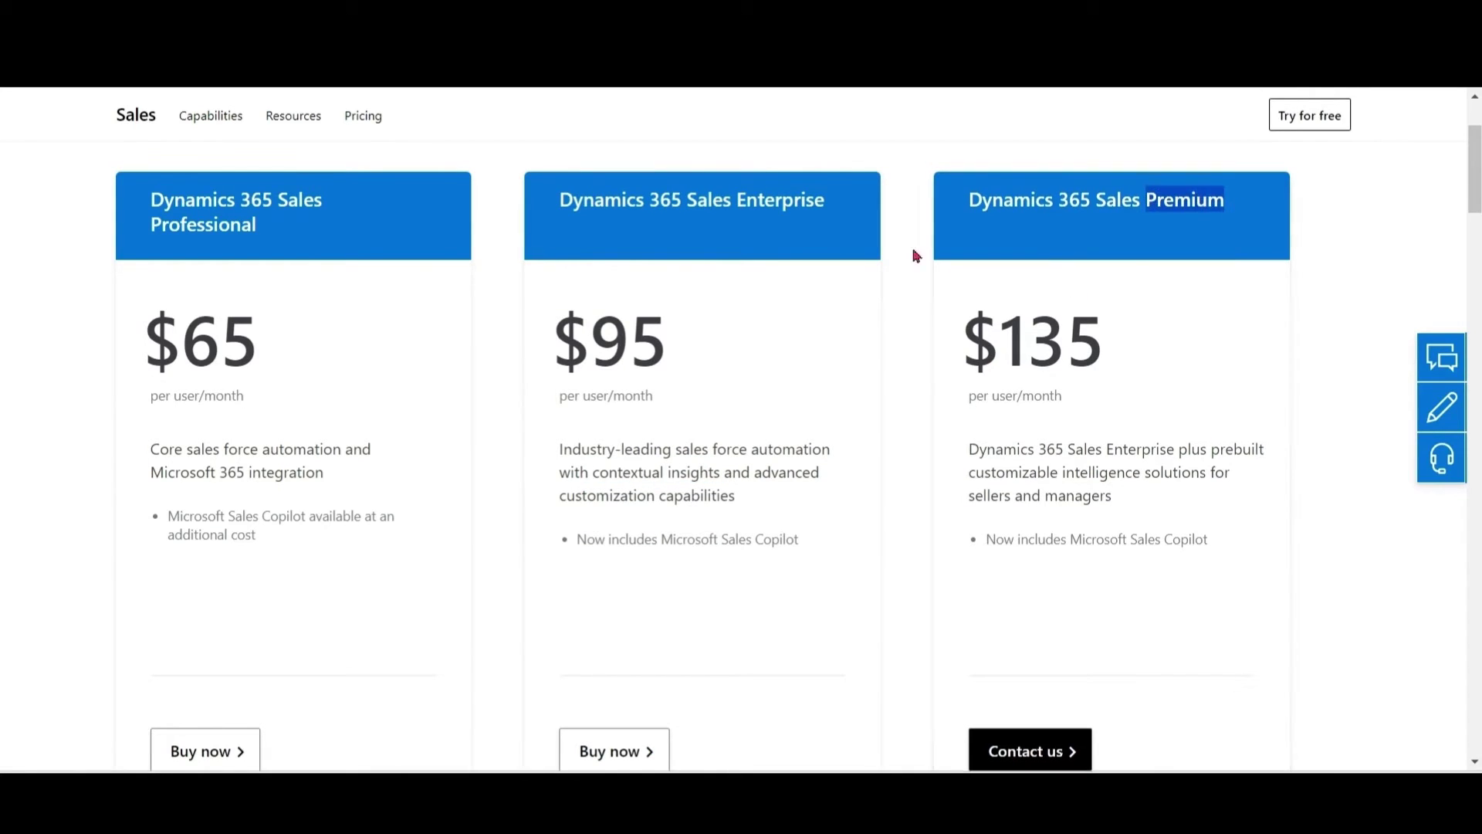
click(1148, 500)
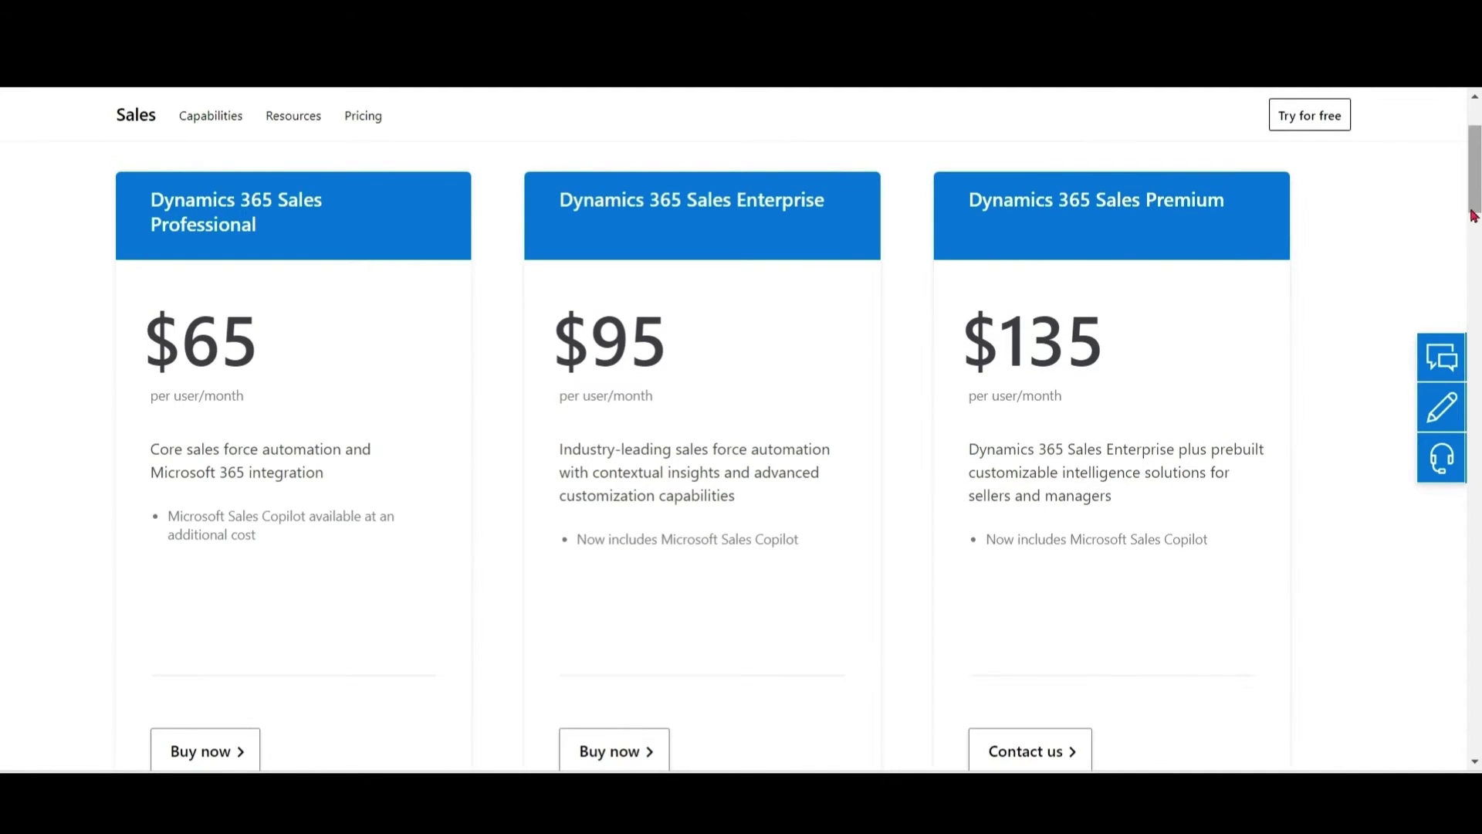
drag(1475, 204, 1474, 208)
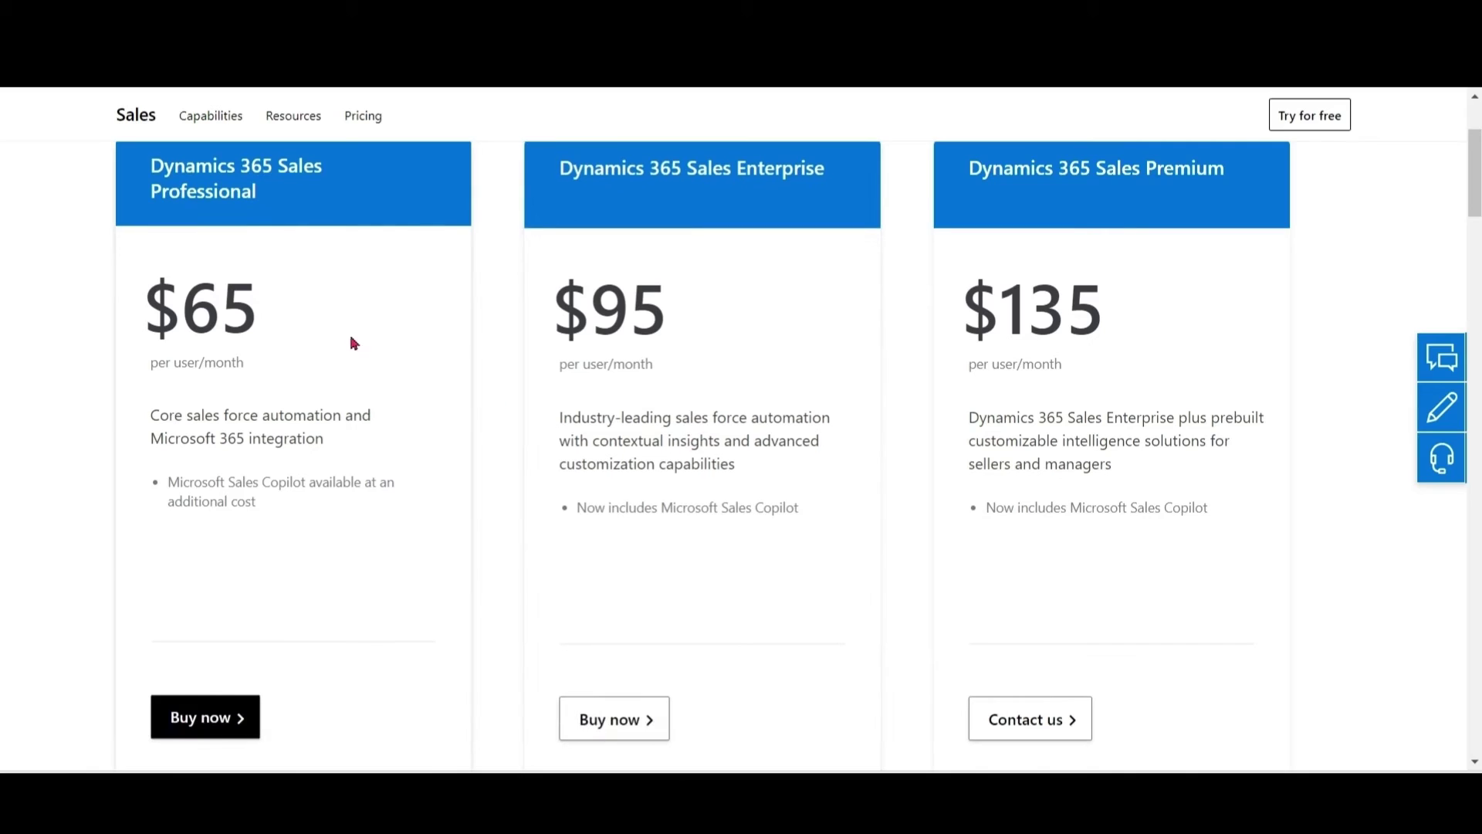
double_click(208, 188)
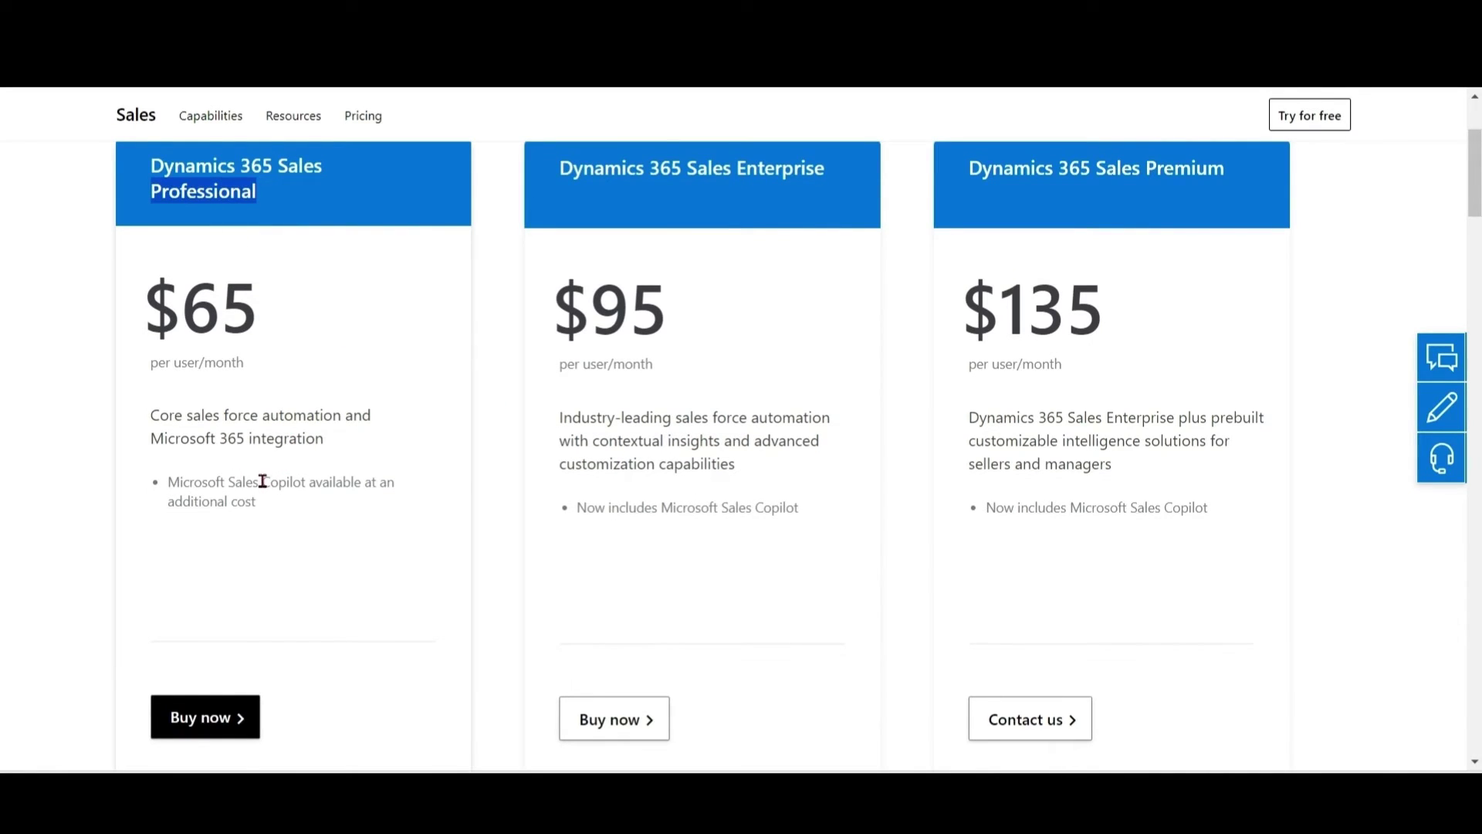
drag(263, 482, 291, 510)
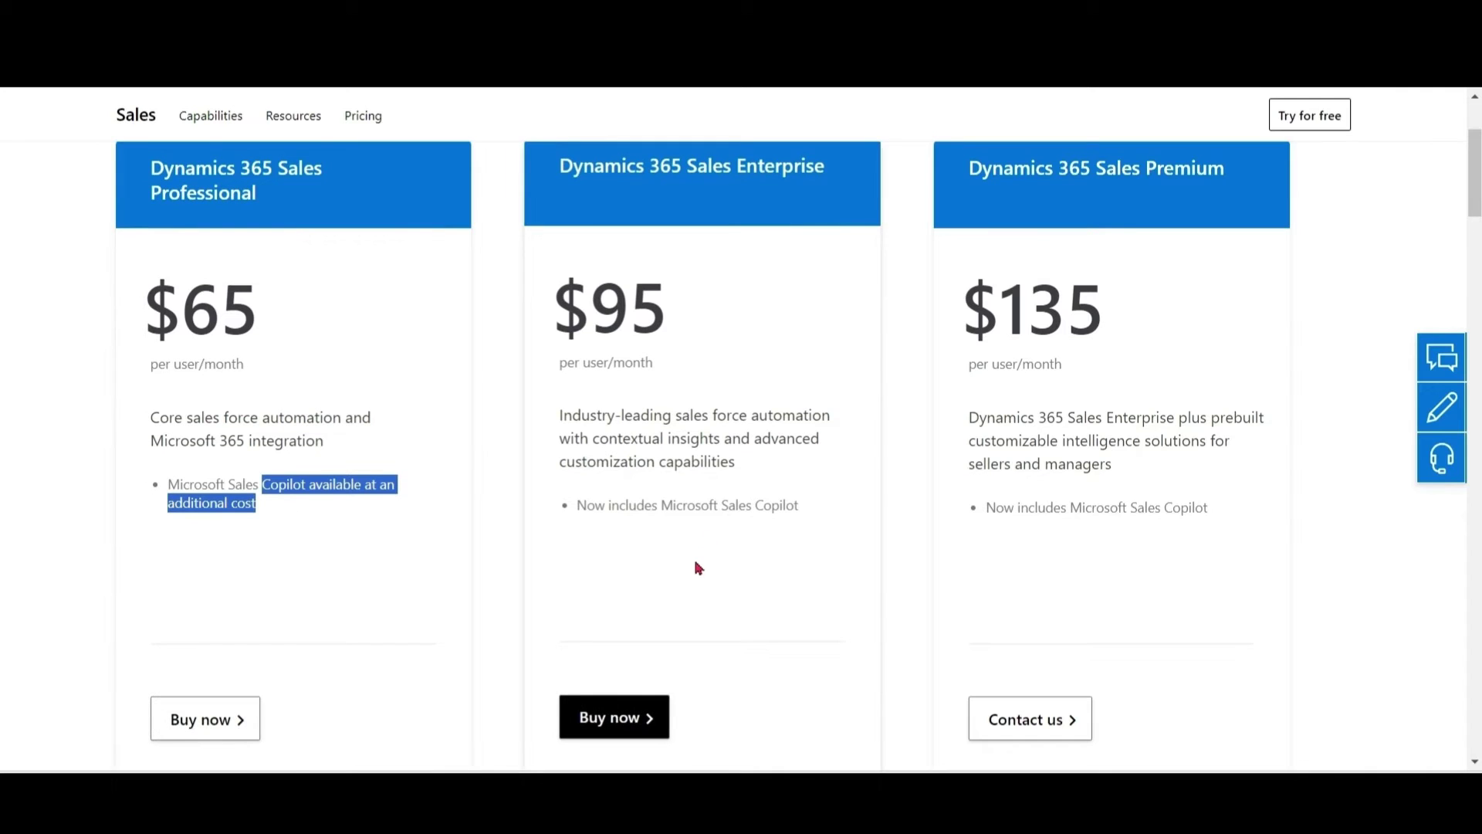
drag(683, 506, 758, 502)
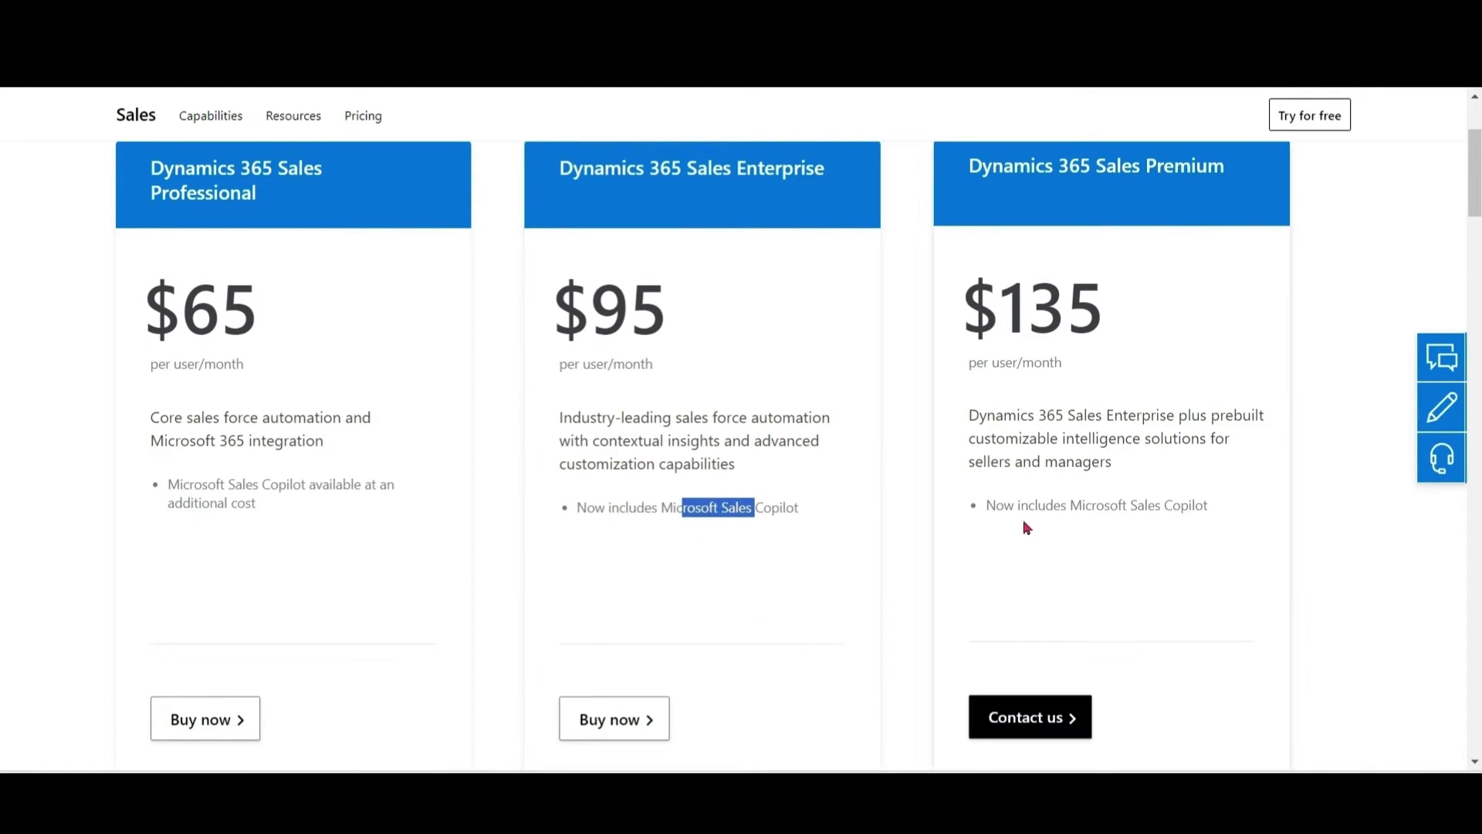
drag(1070, 506, 1217, 506)
scroll(1218, 506, down, 9)
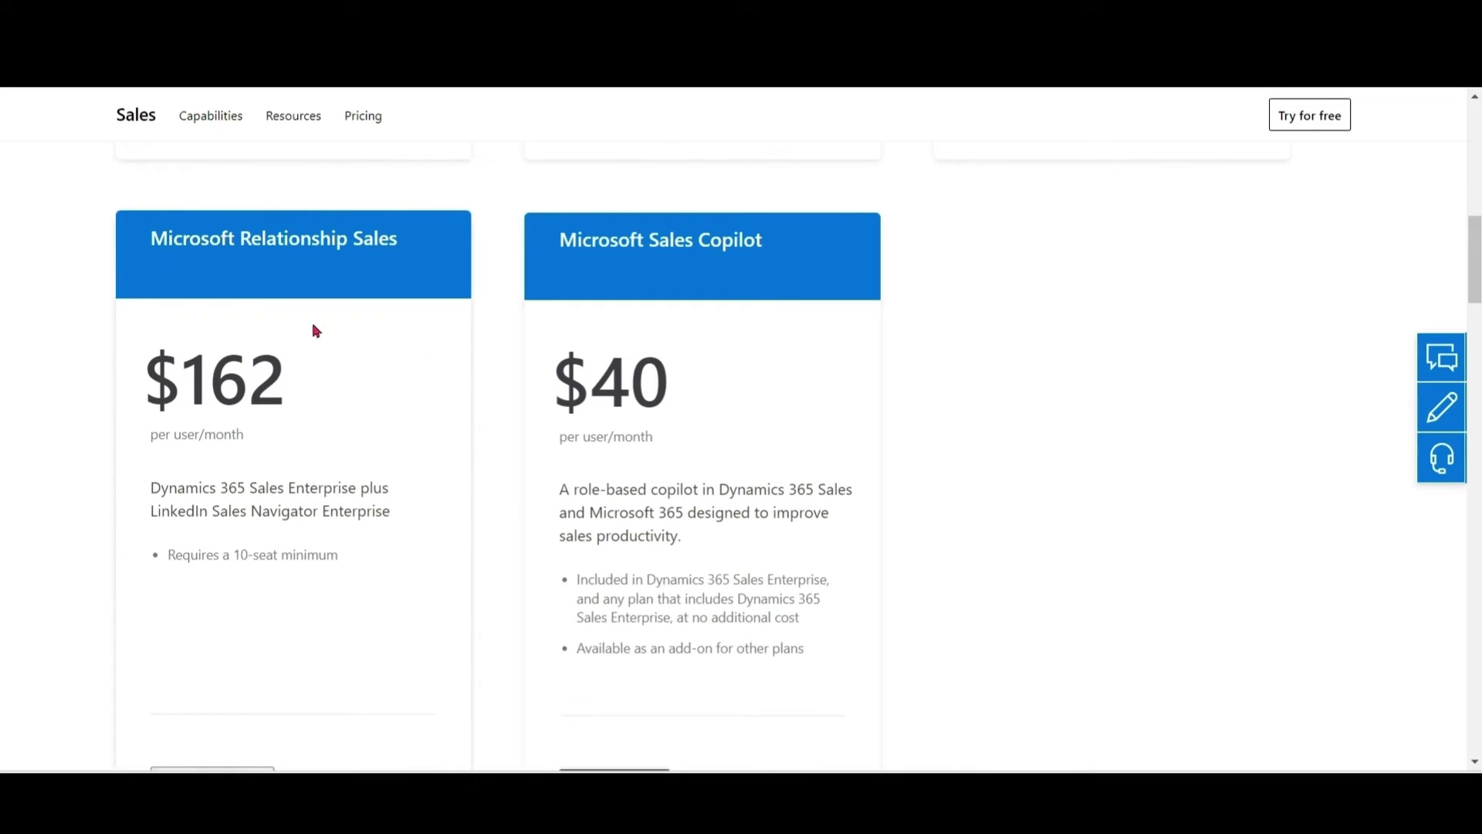
drag(152, 236, 396, 234)
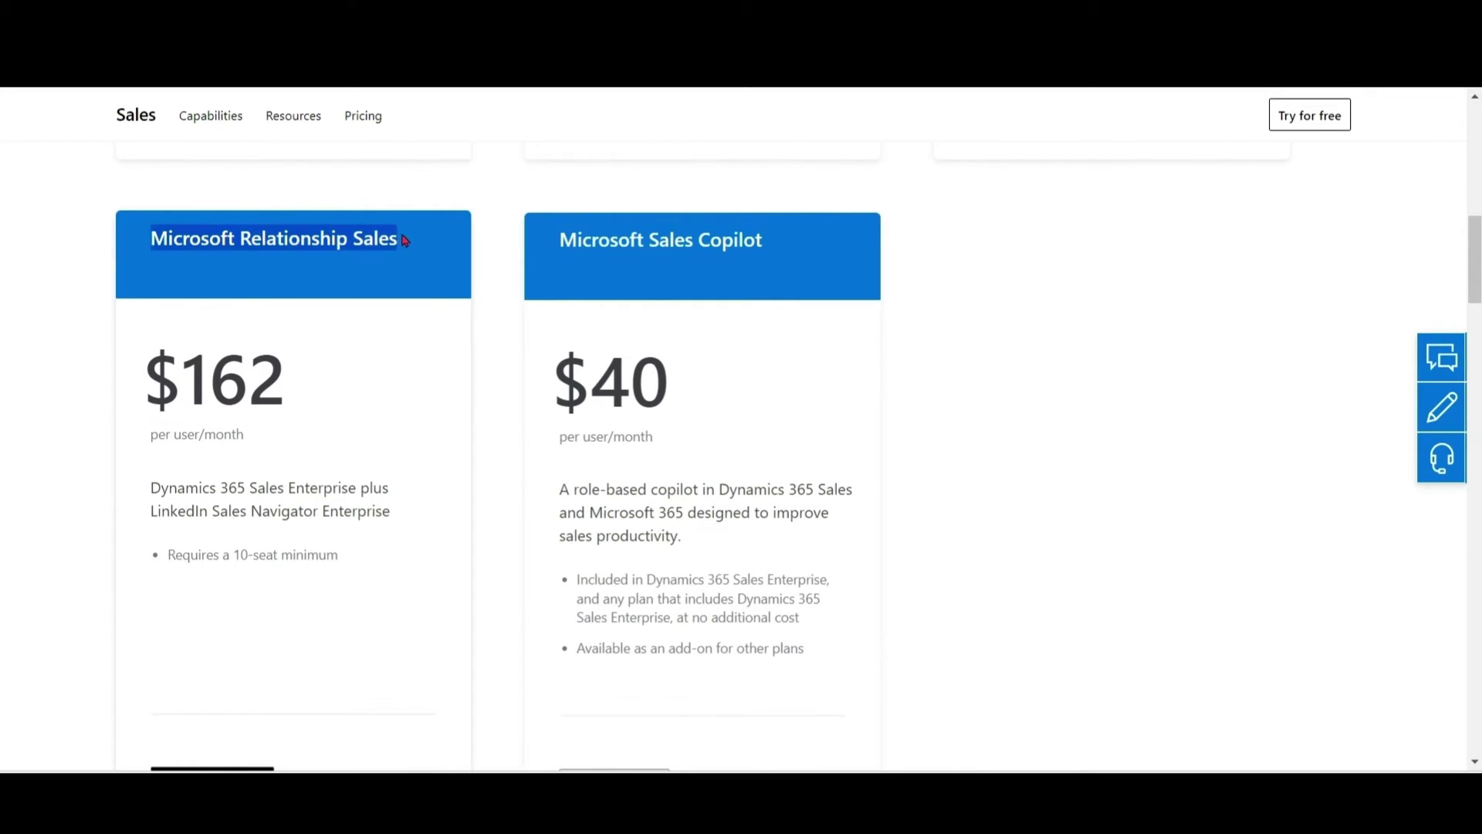
click(355, 573)
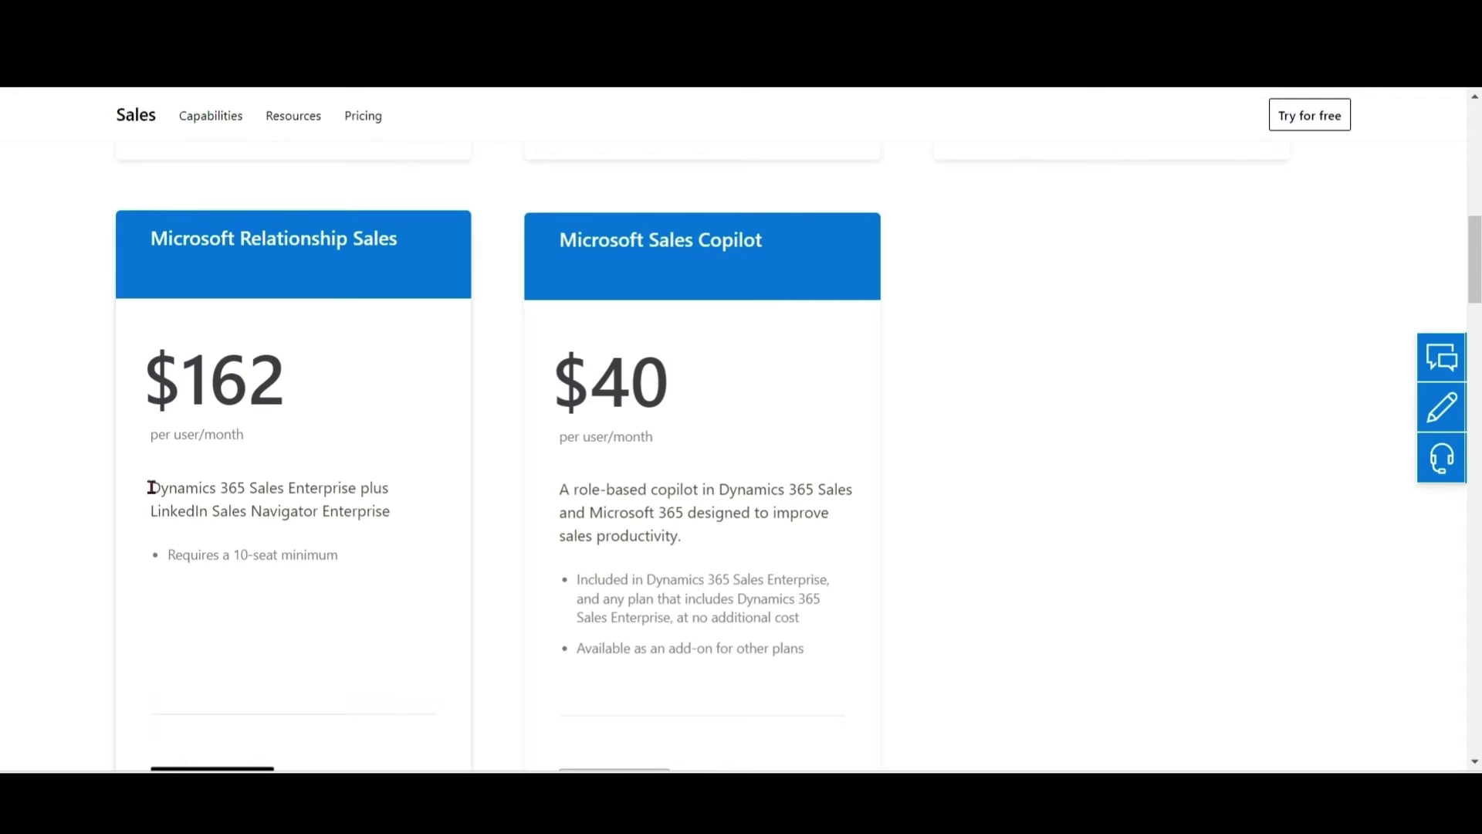
drag(150, 488, 294, 495)
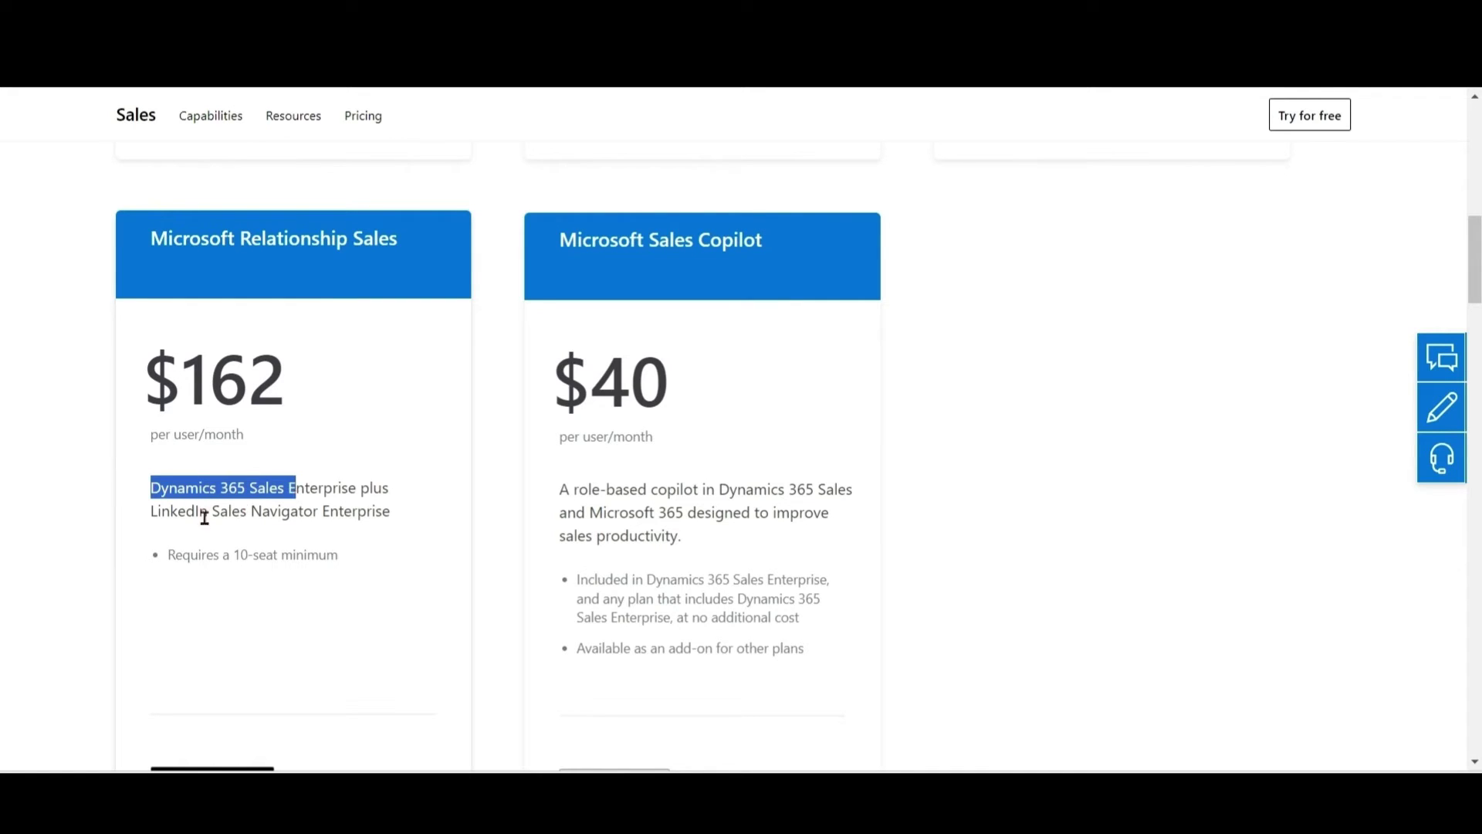
drag(169, 513, 325, 516)
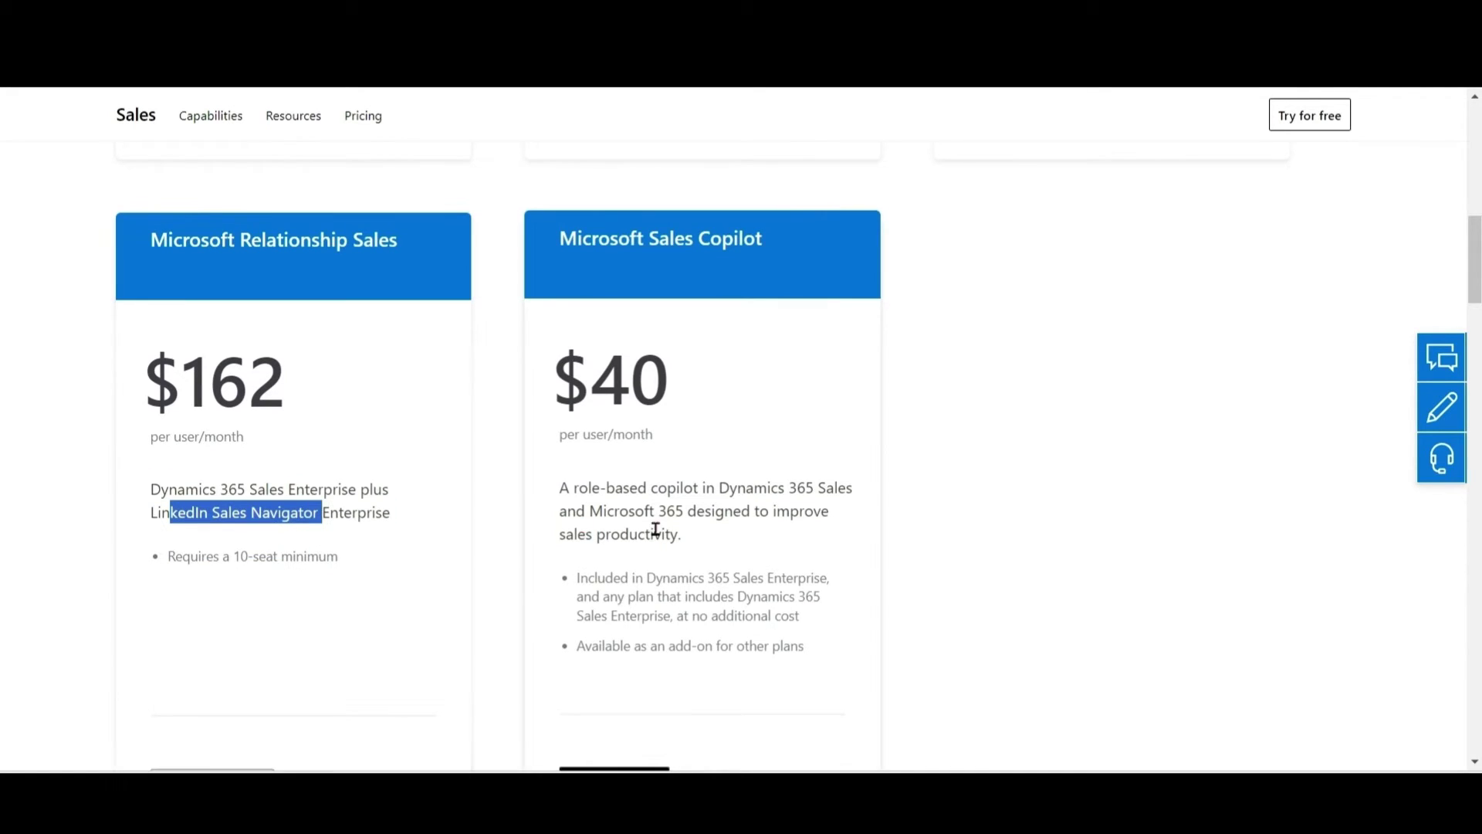
click(732, 508)
drag(566, 238, 788, 247)
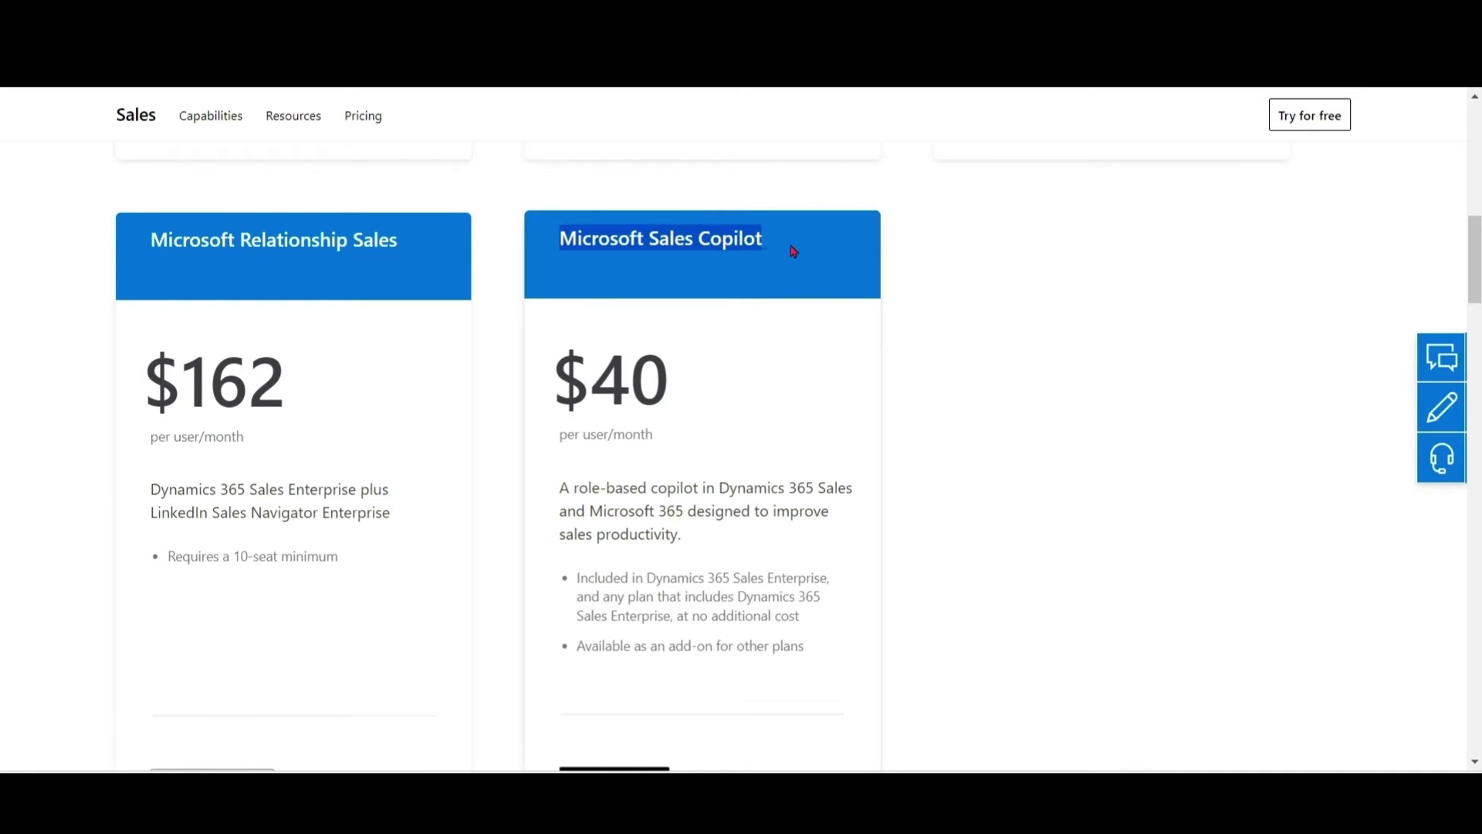
drag(1476, 269, 1477, 170)
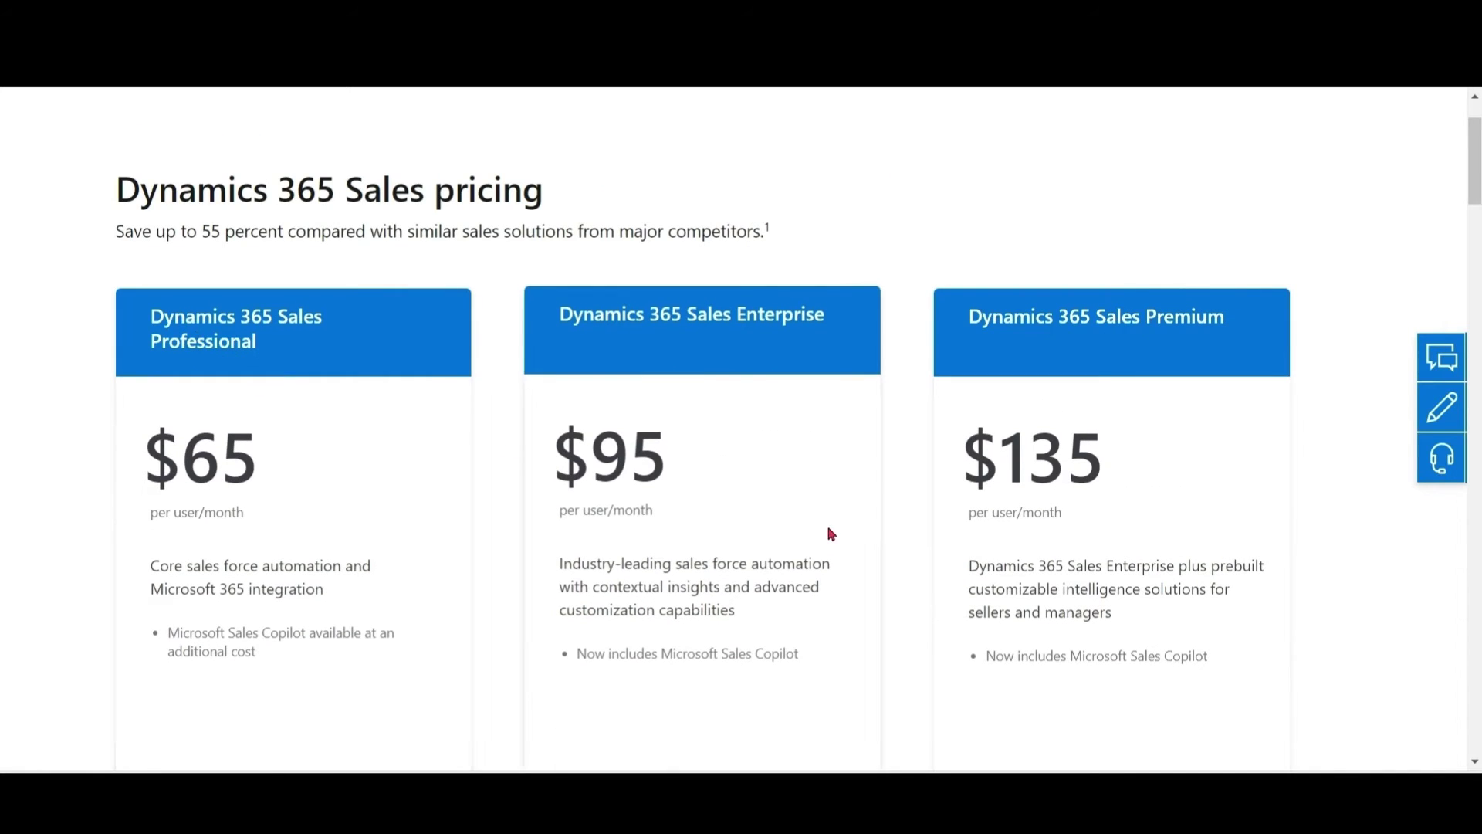
mouse_move(1475, 183)
mouse_down()
mouse_move(1474, 536)
mouse_move(1476, 162)
mouse_up()
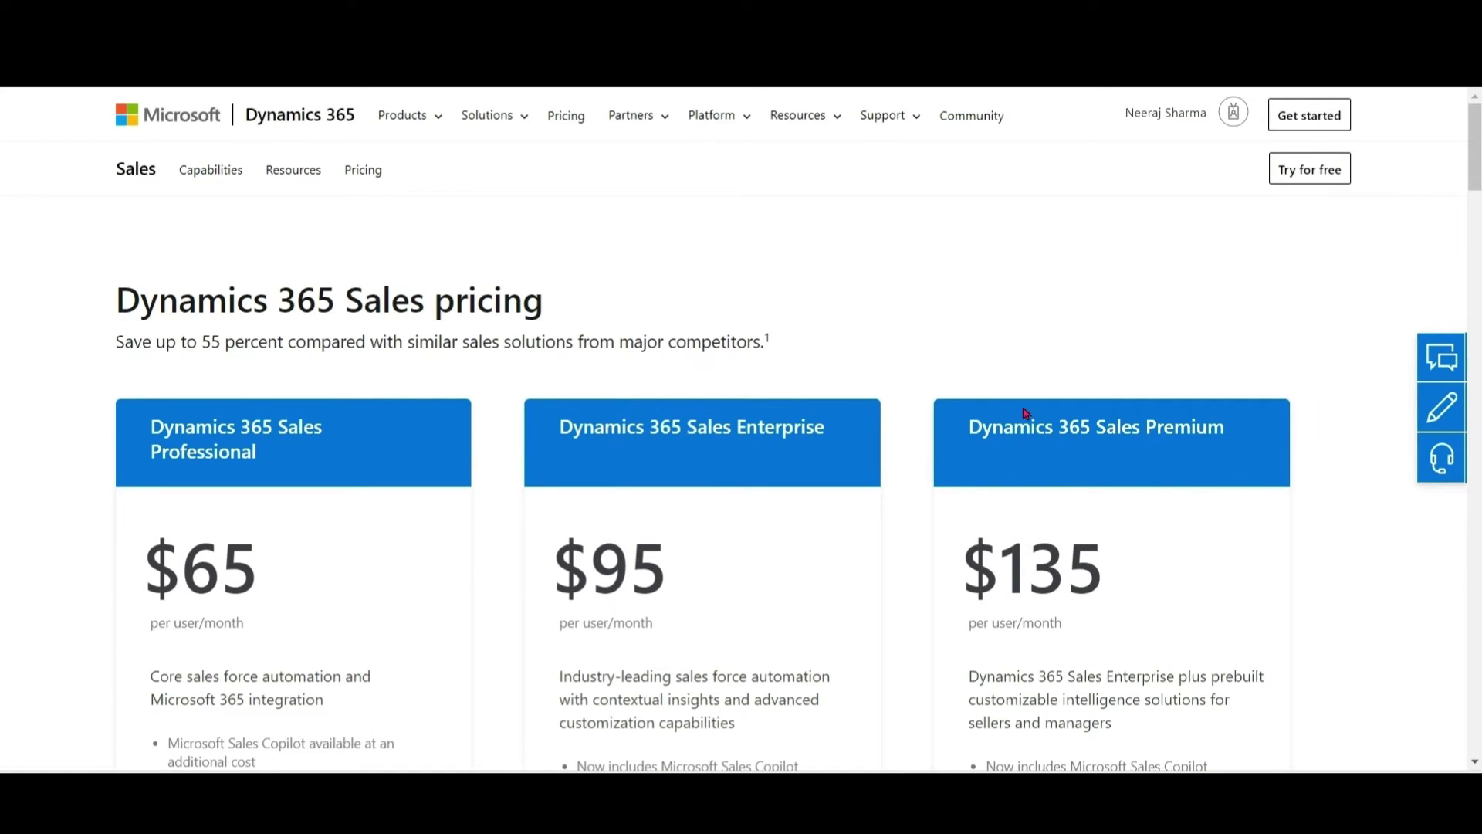
drag(971, 426, 1236, 441)
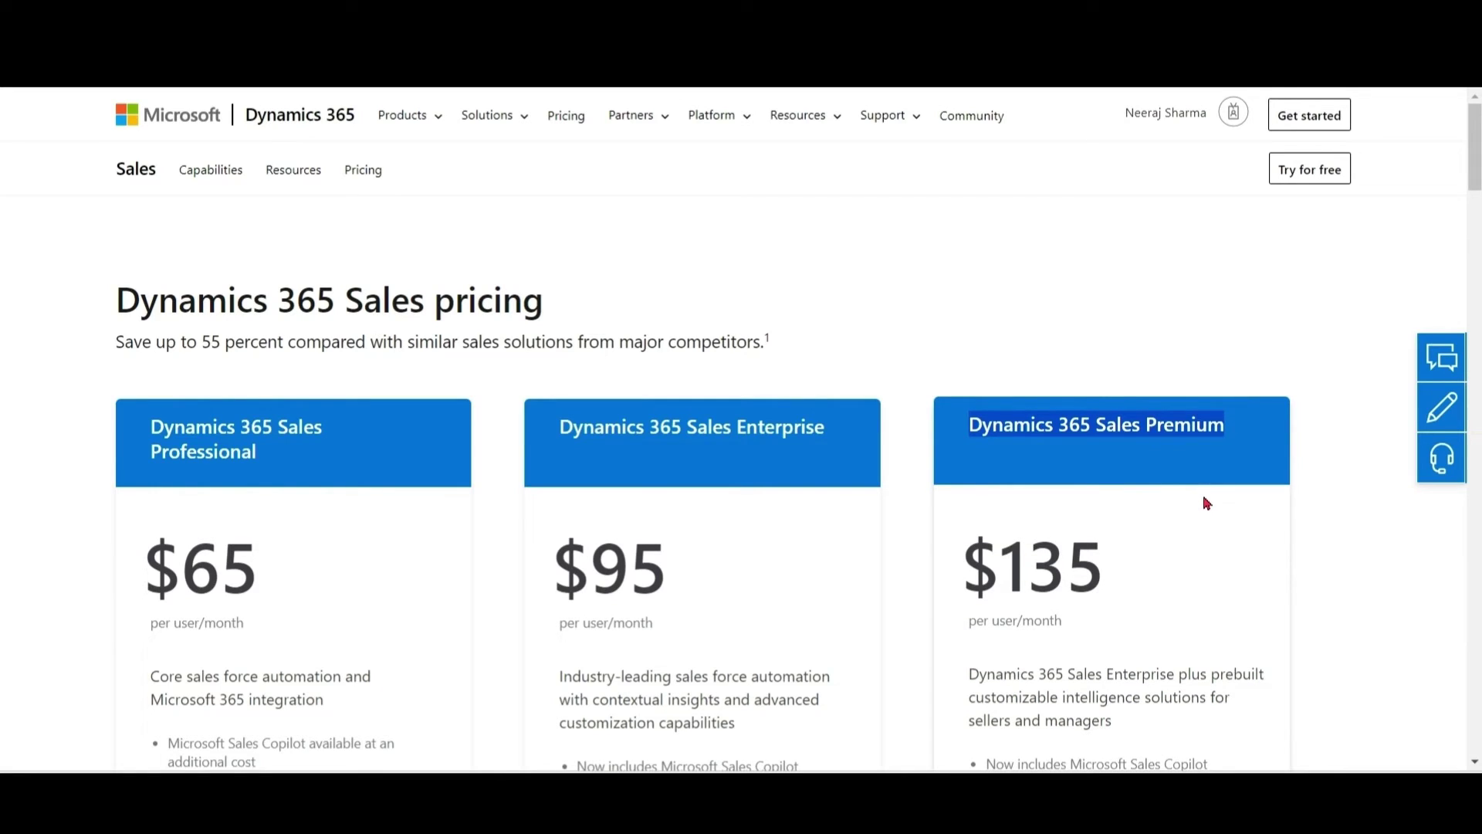
click(1203, 533)
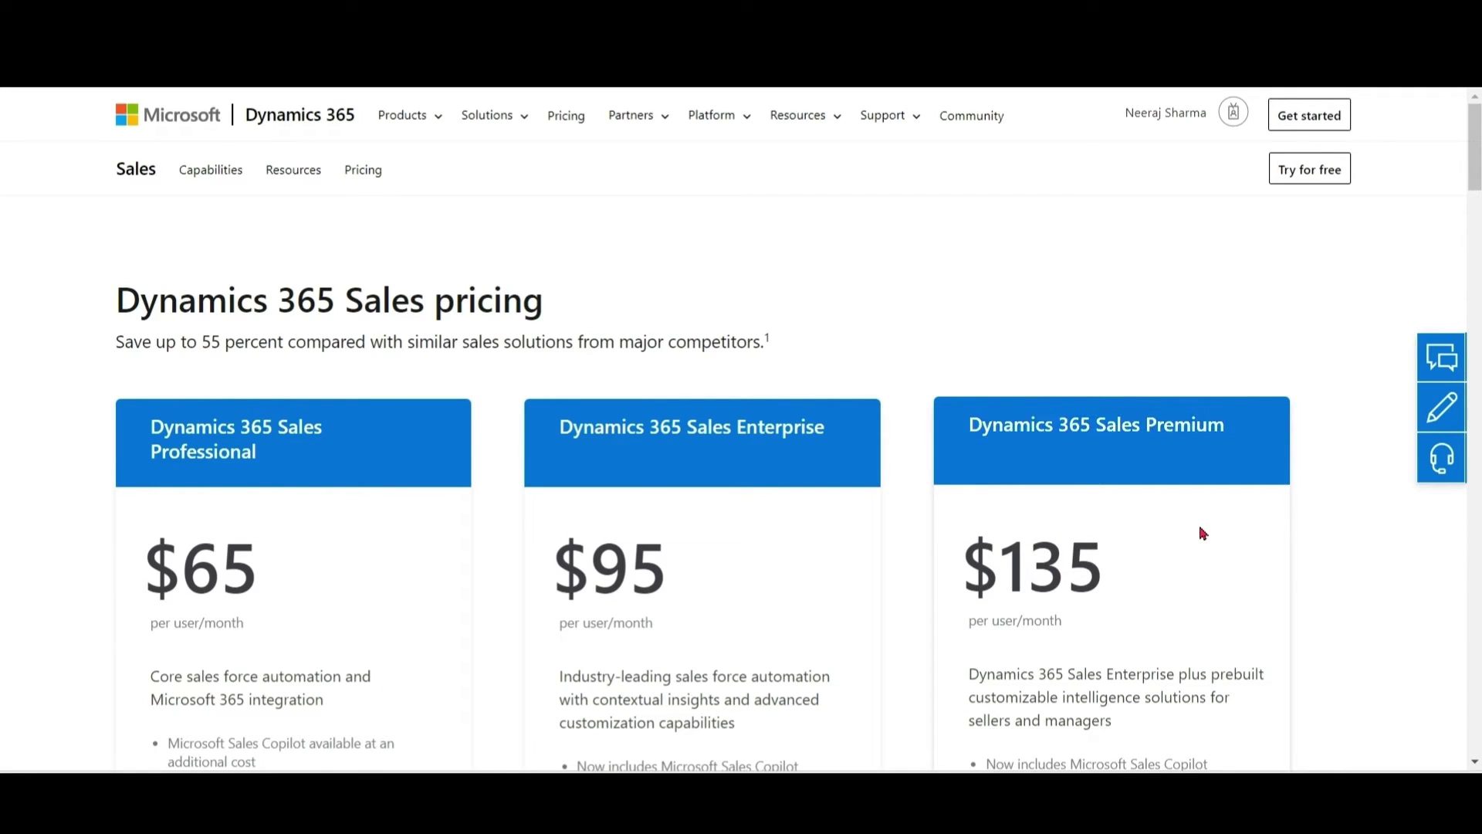
Step: In a new tab, search Google for 'dynamics 365 sales trial'
key(ctrl+t)
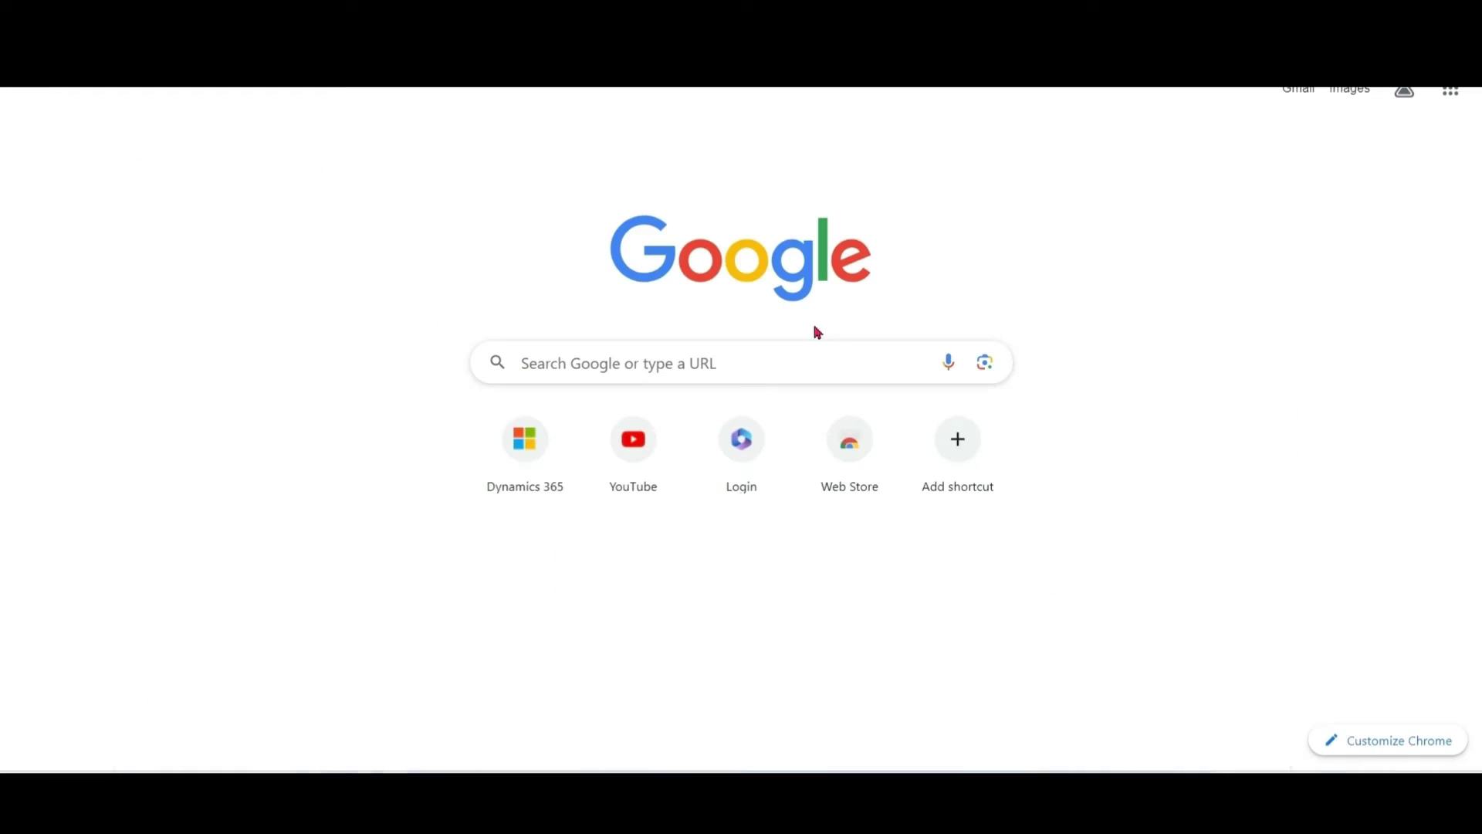
click(754, 368)
text(dynamics 365 sales trial)
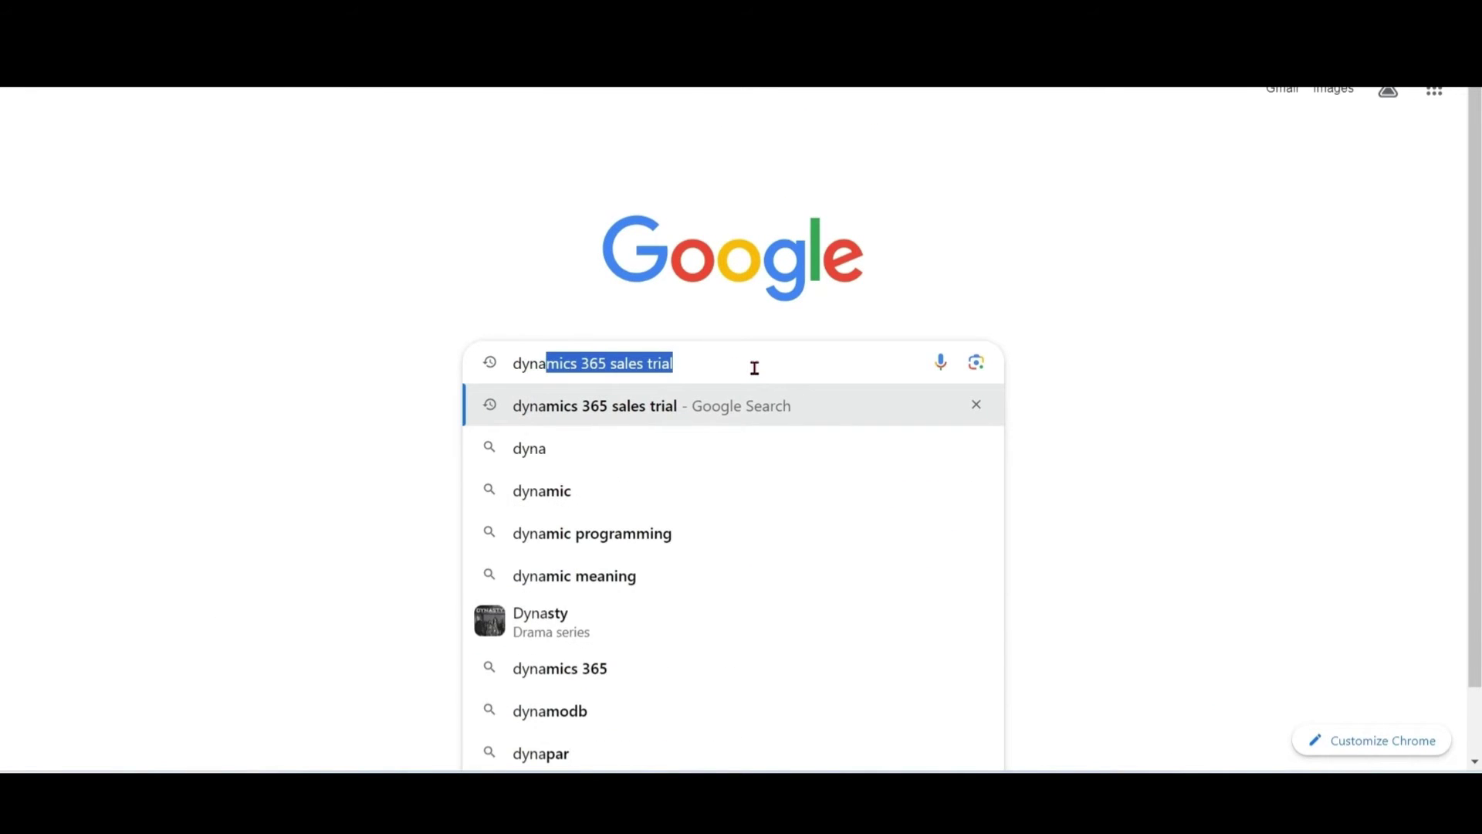
key(Return)
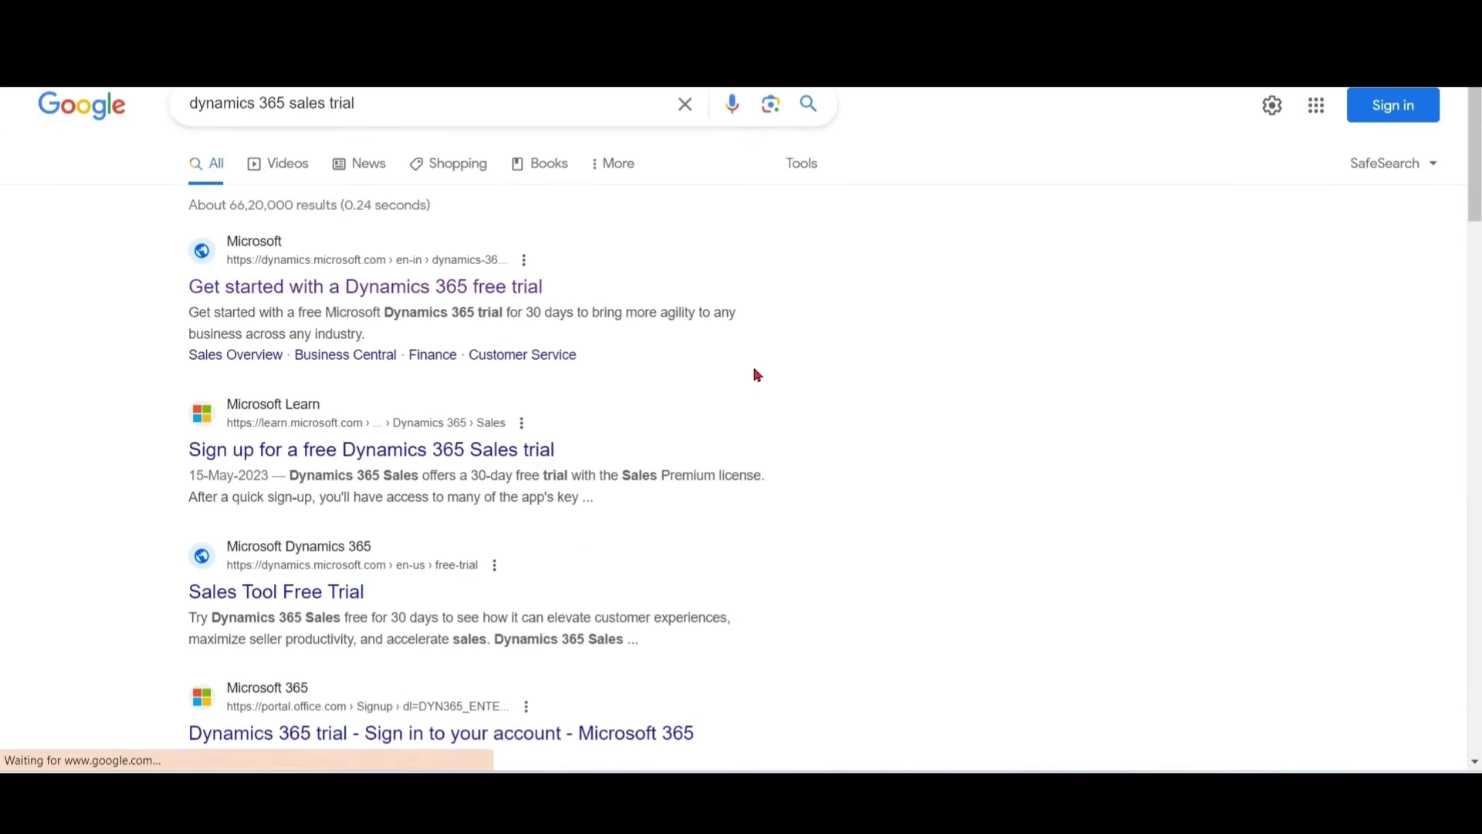
Step: Open the Dynamics 365 free trial result and start the Dynamics 365 Sales trial sign-up
click(511, 299)
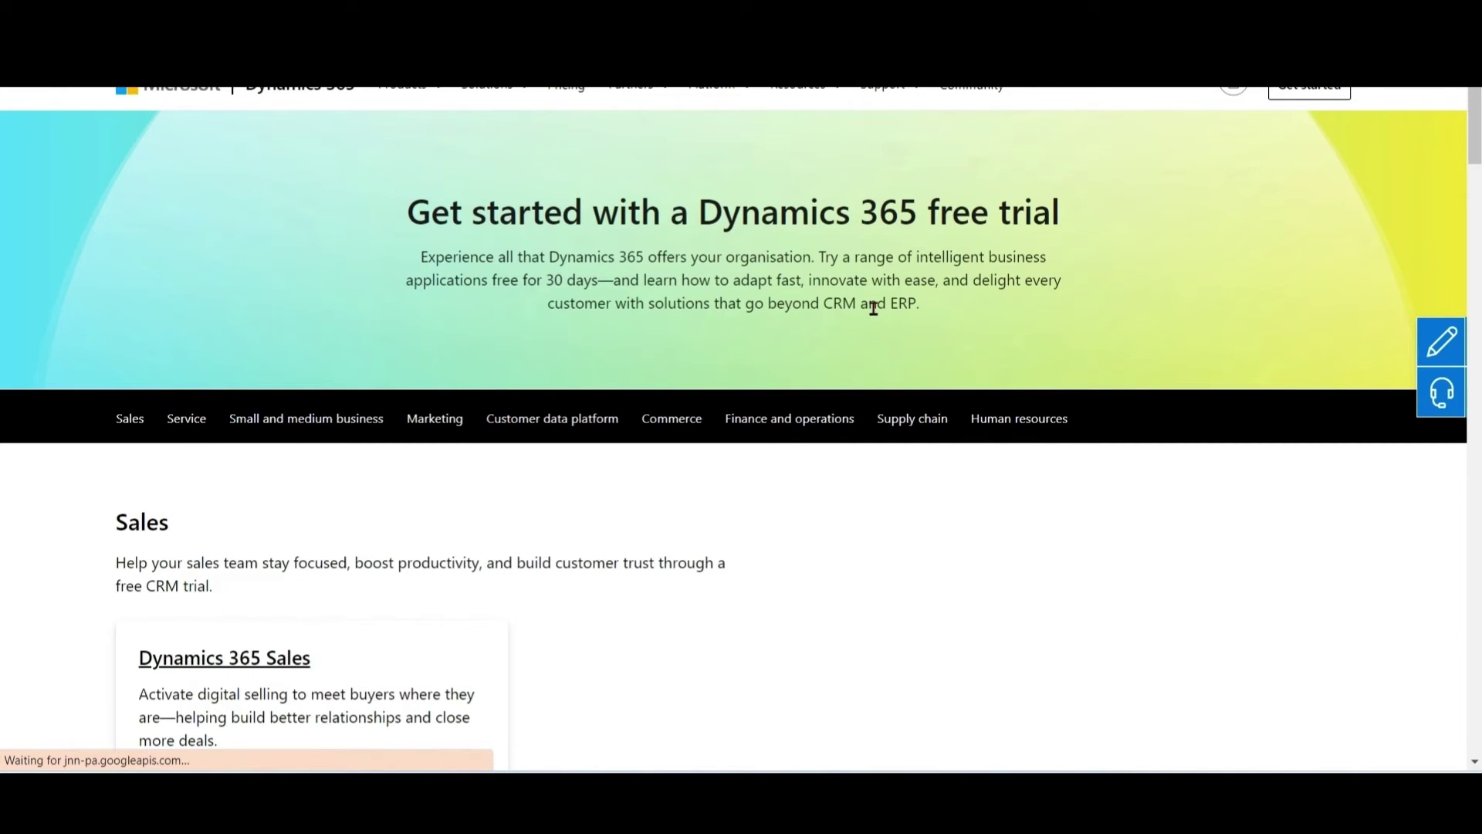
scroll(1471, 178, down, 4)
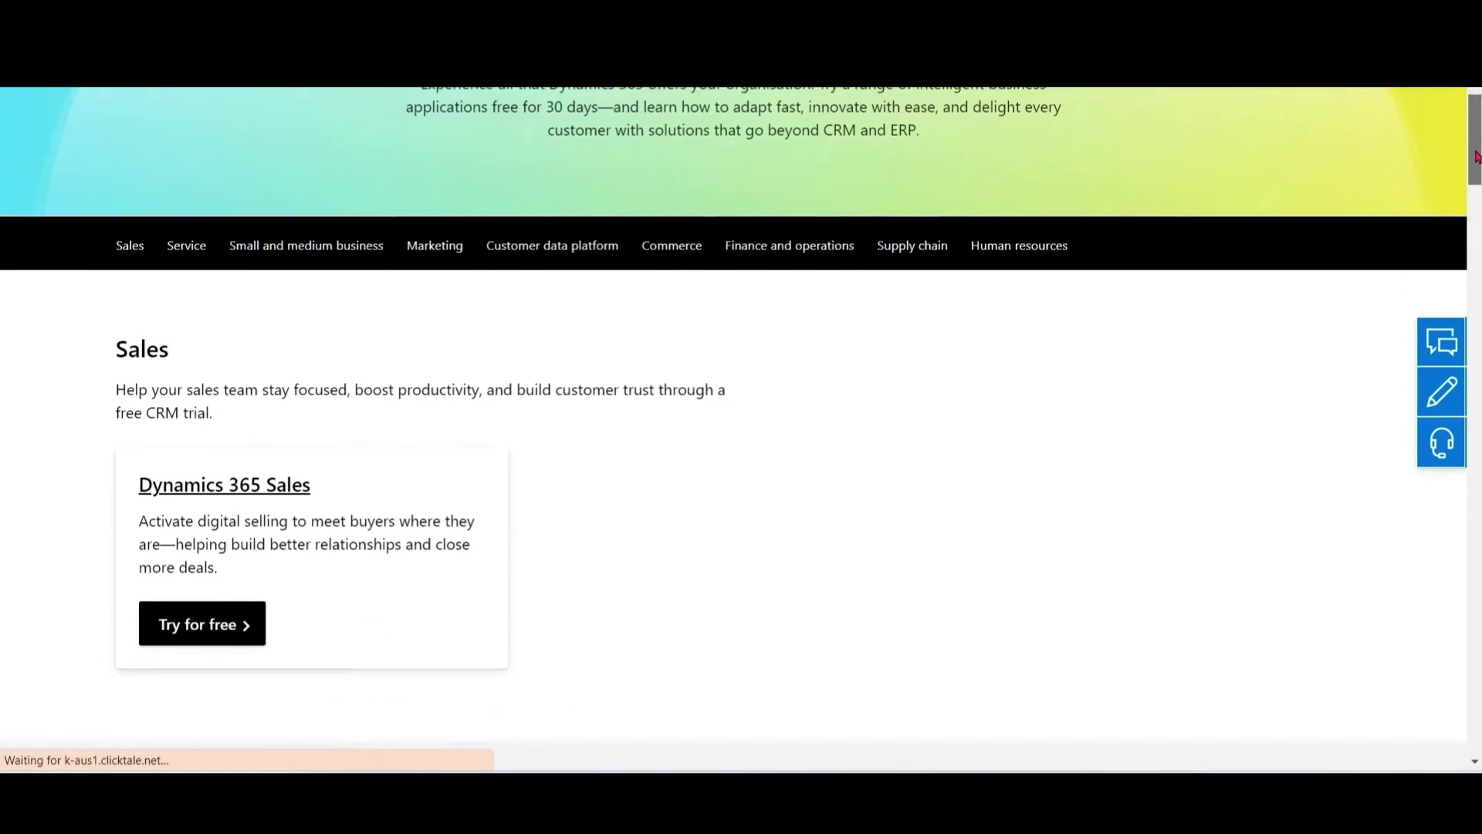
scroll(1477, 162, up, 3)
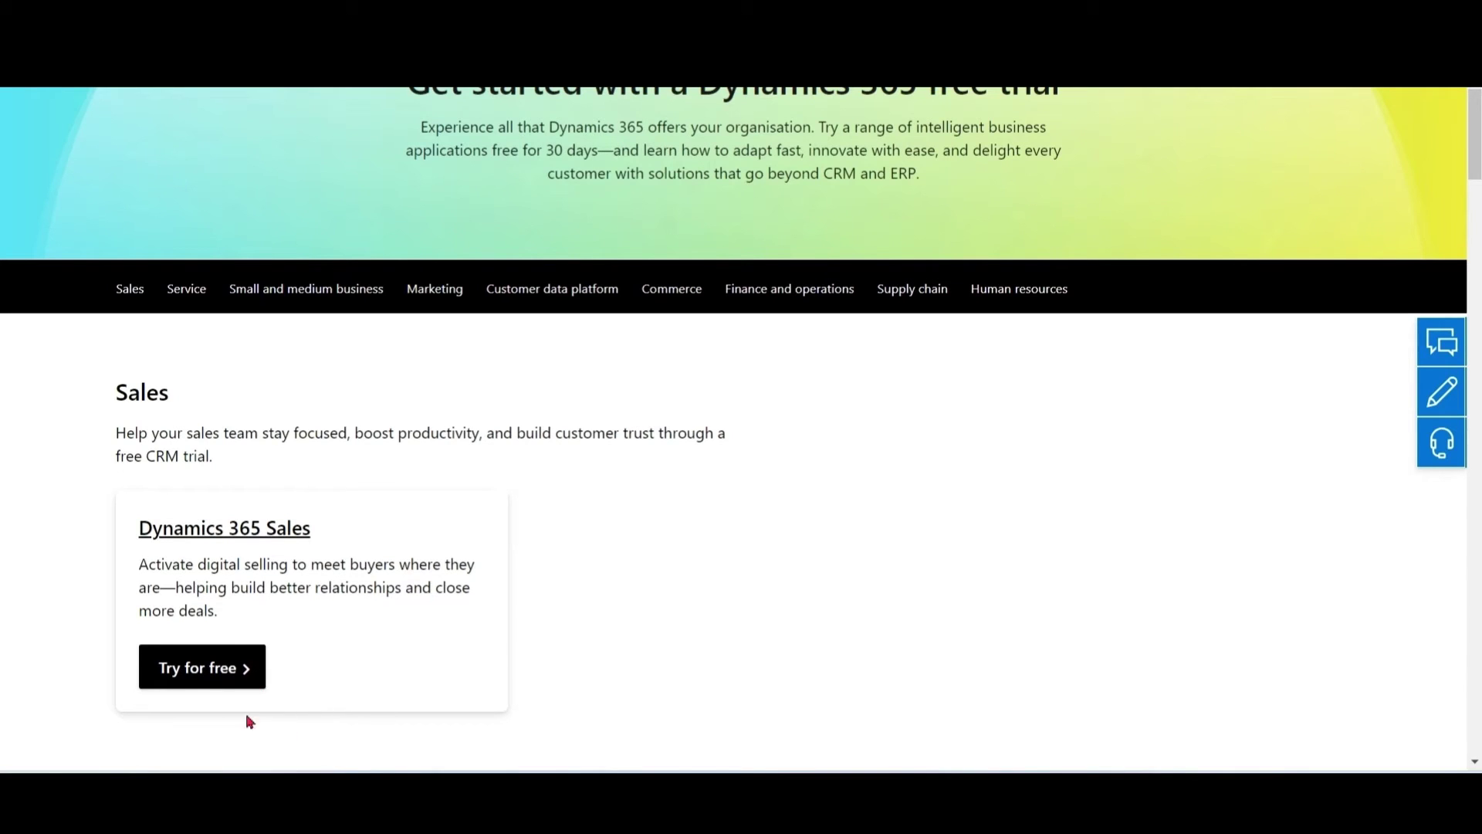
click(209, 669)
click(904, 423)
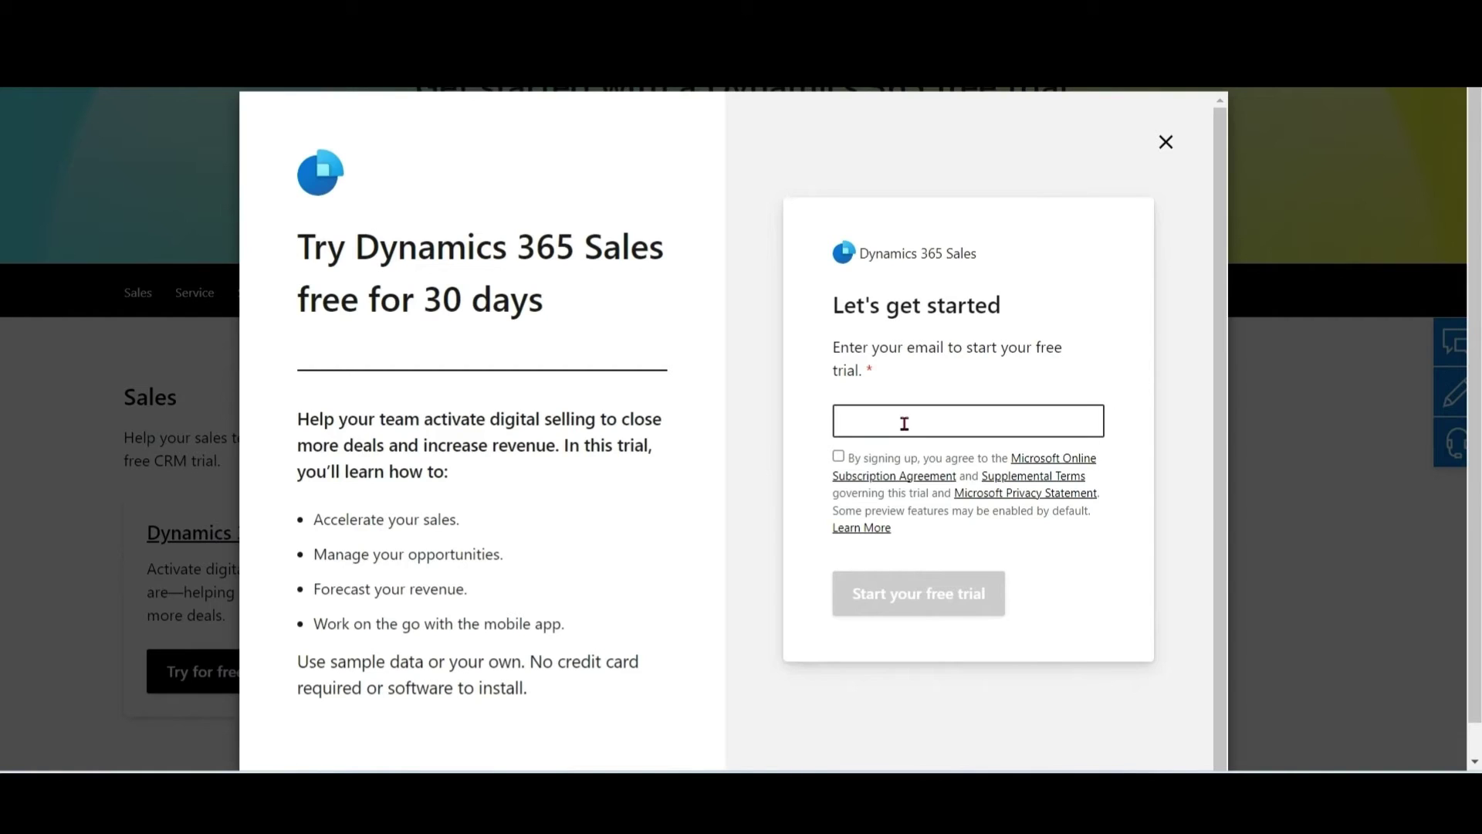
Step: Paste the account e-mail address, accept the terms, and start the free trial
key(ctrl+v)
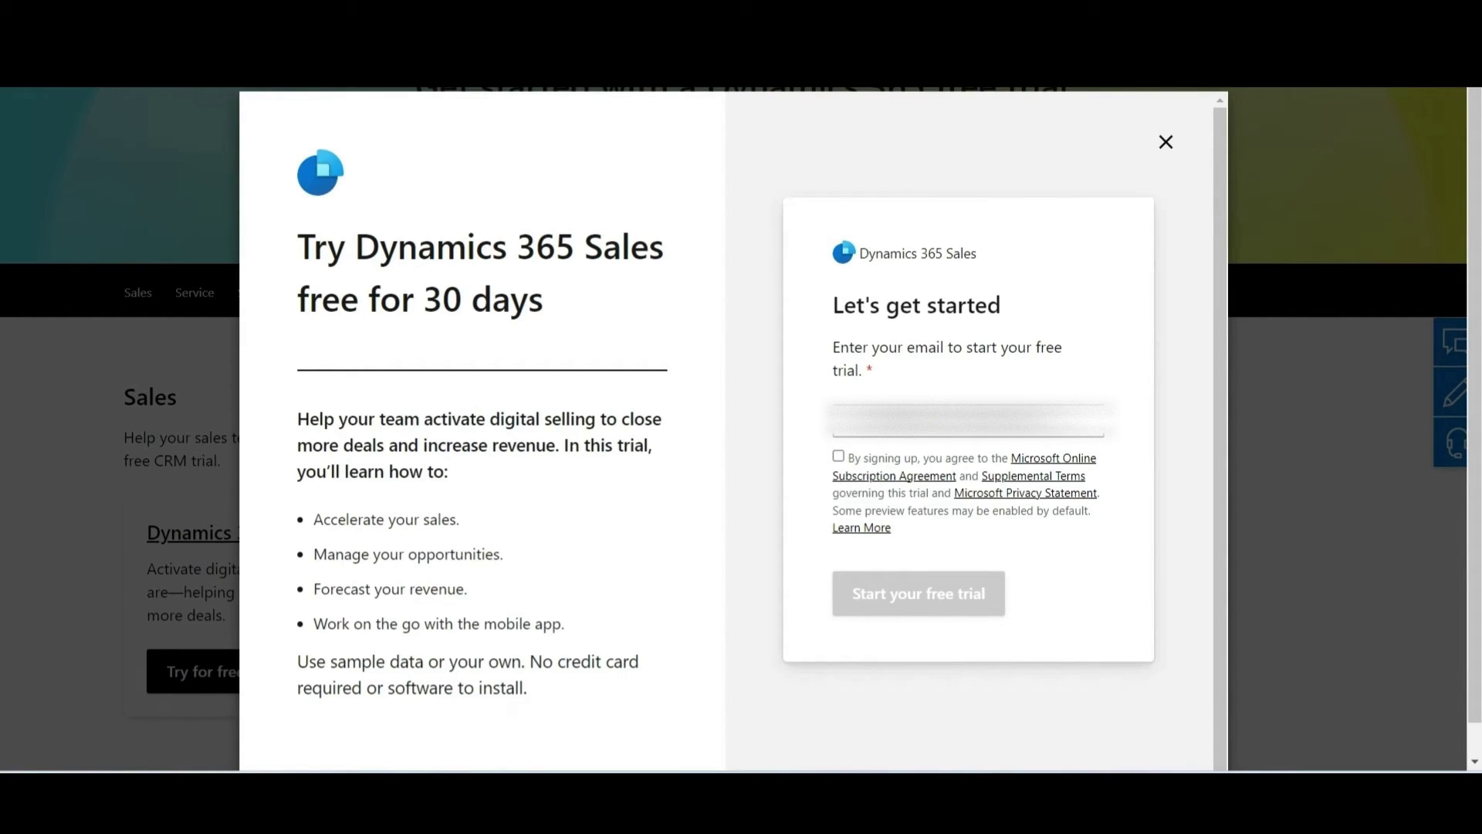
click(839, 457)
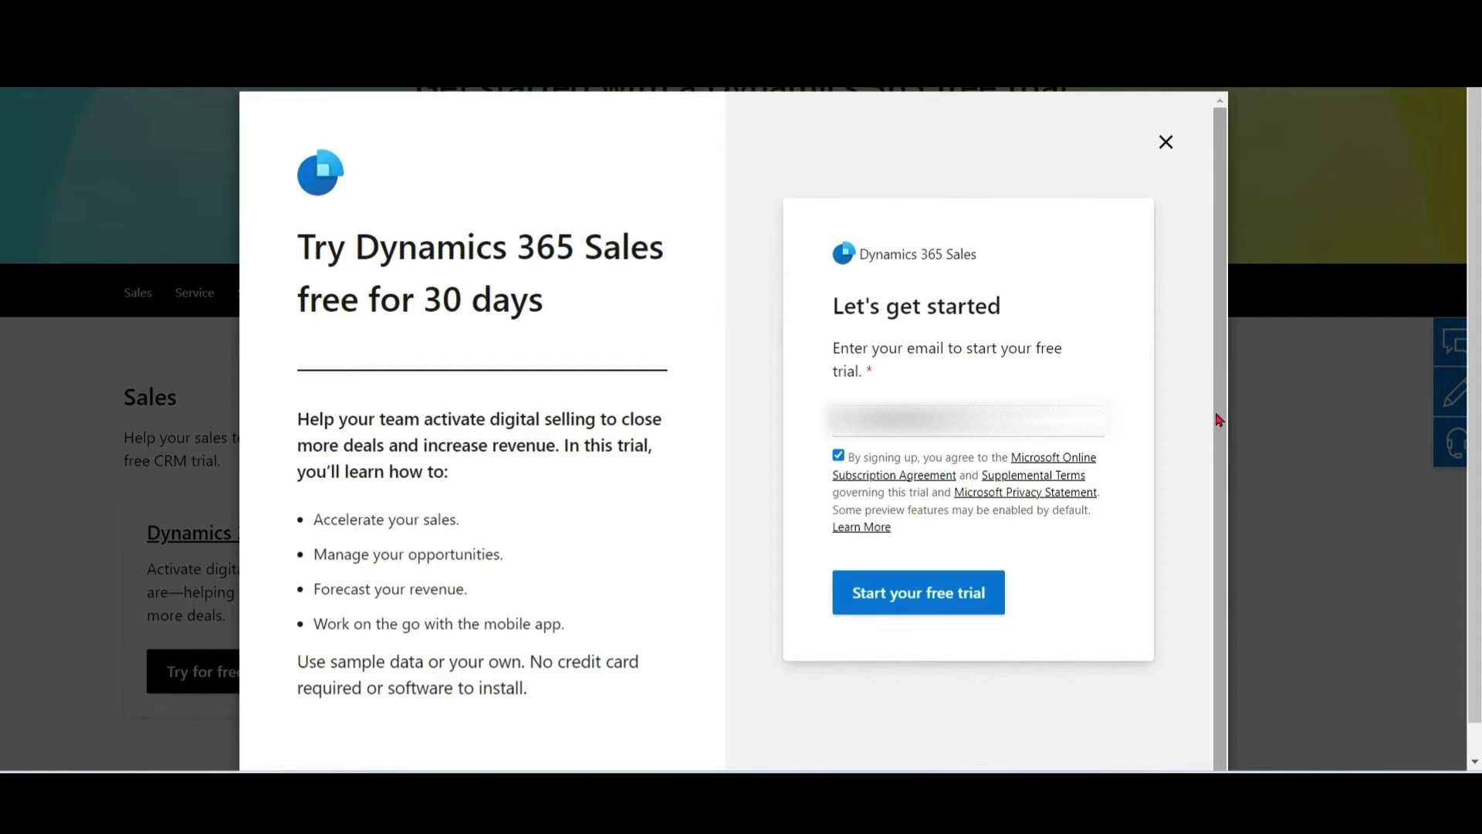
click(936, 614)
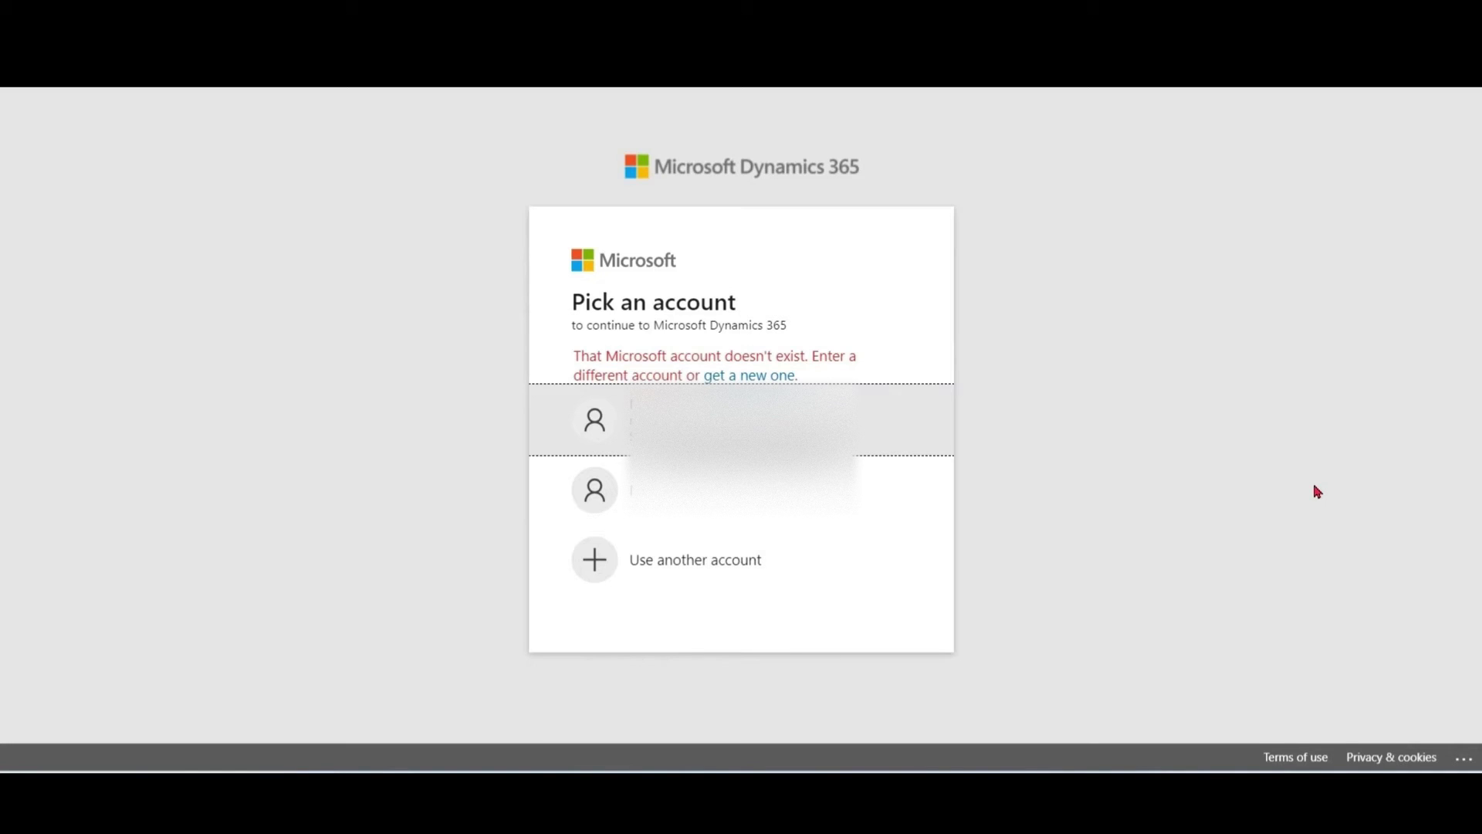
Step: Choose to create a new Microsoft account for the entered e-mail address
click(760, 380)
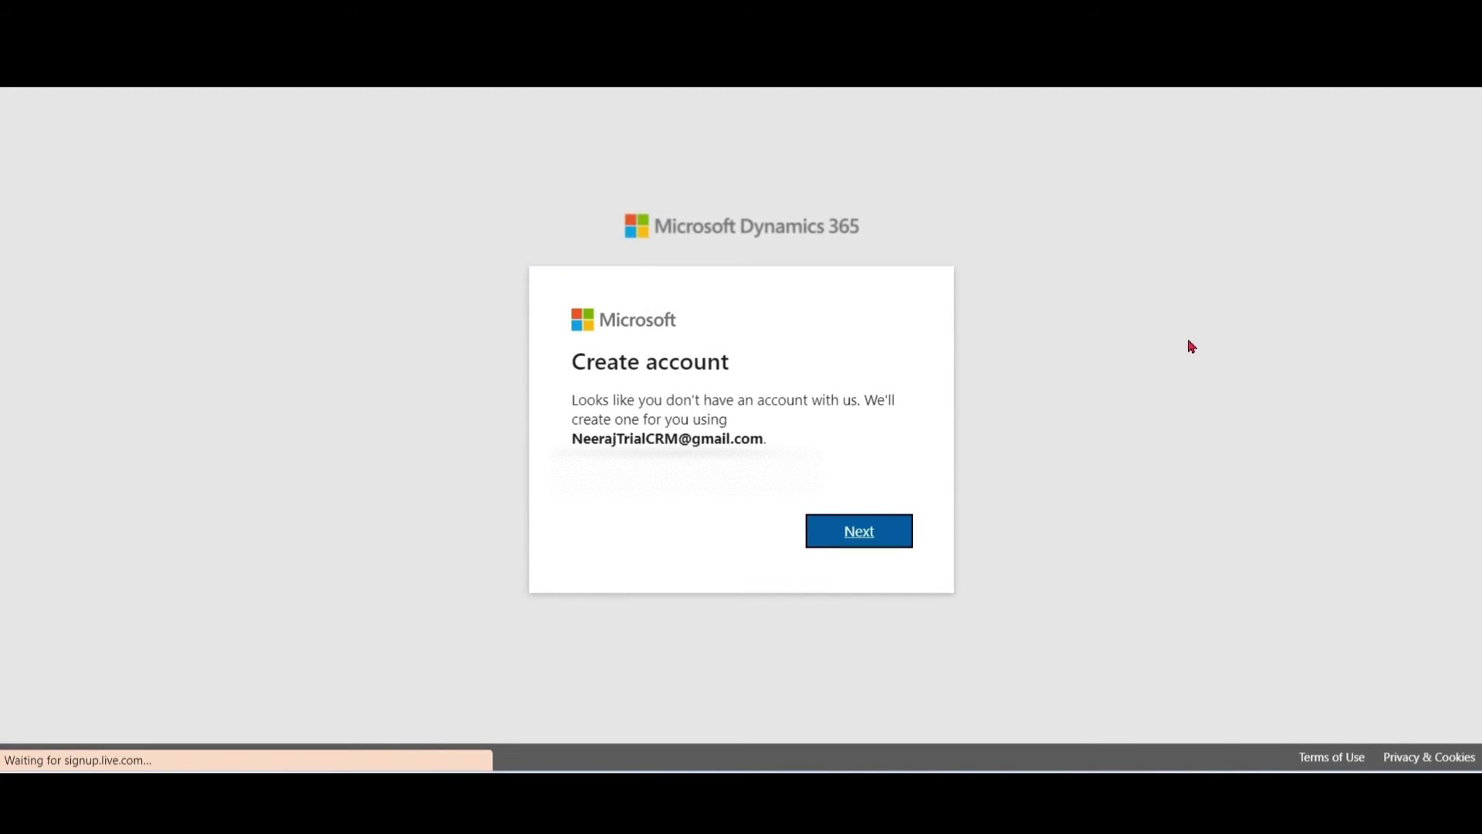
Step: Confirm the new password and enter the account holder's first and last name
click(850, 557)
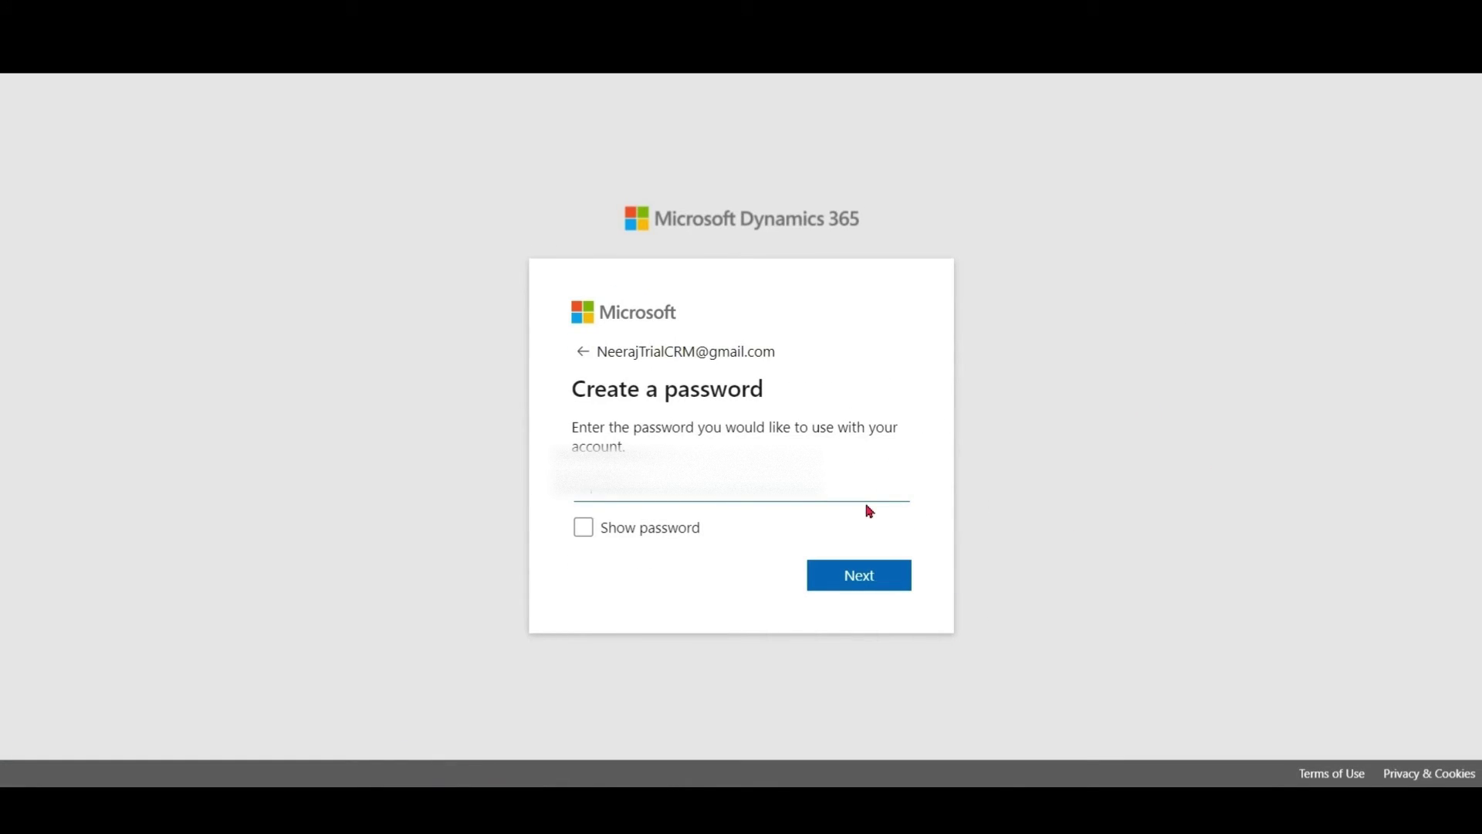
key(Return)
click(794, 488)
text(NE)
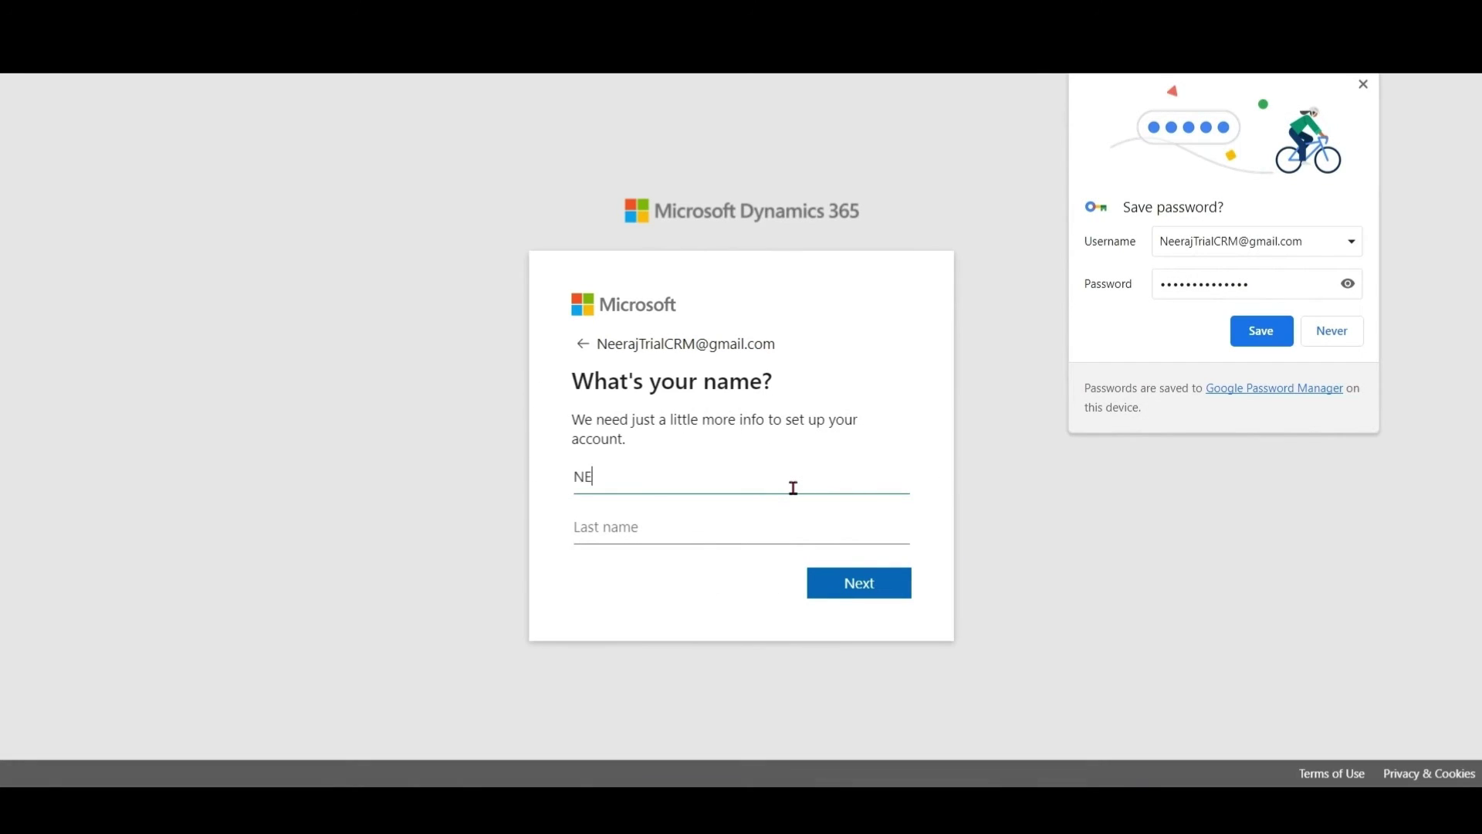
text(E)
key(Tab)
text(SAH)
key(Return)
Step: Fill in the birth month, day and year, and submit the country and birthdate
click(625, 514)
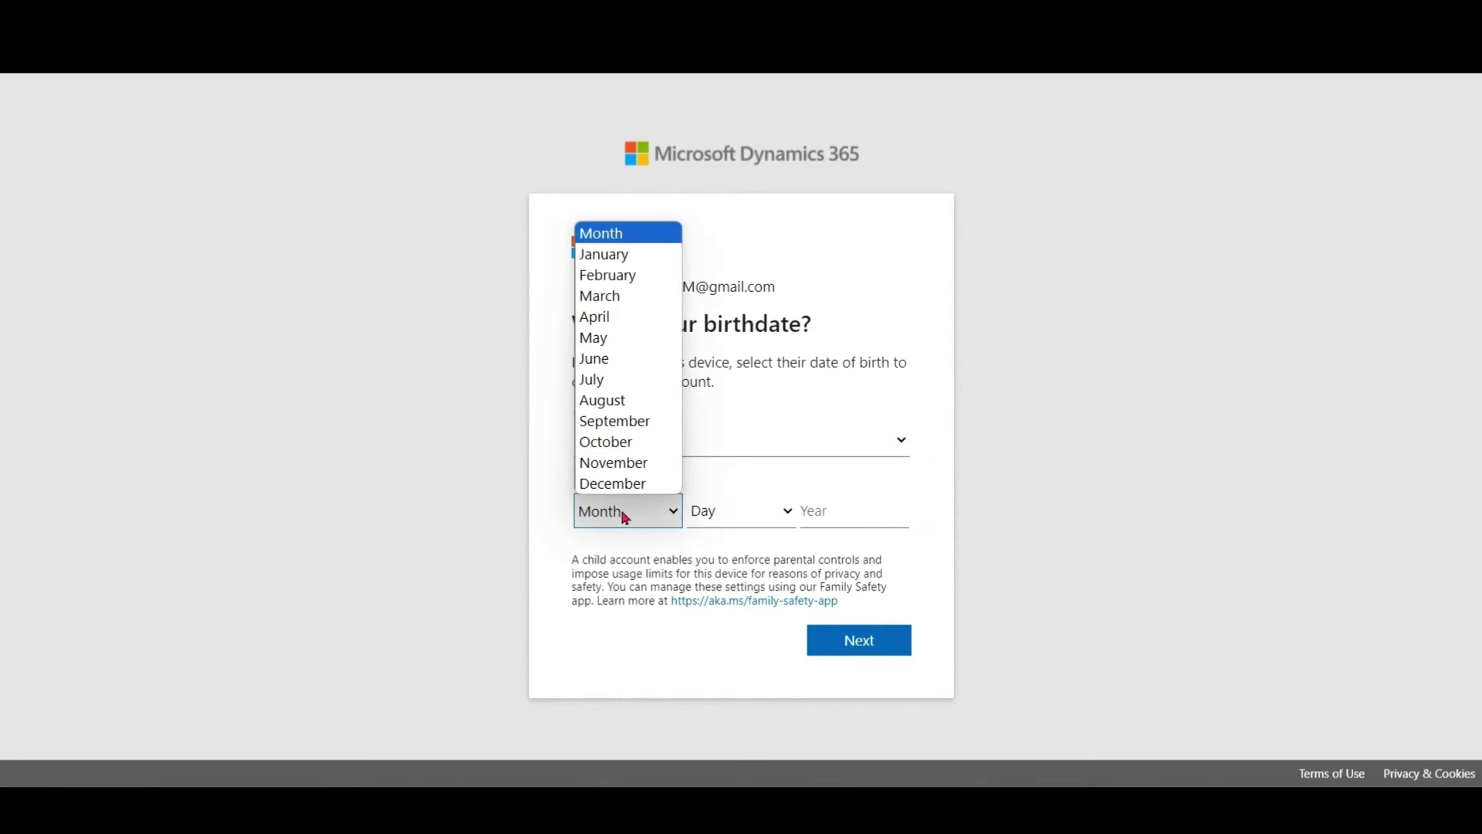
click(604, 254)
click(737, 511)
click(741, 115)
click(847, 502)
text(2000)
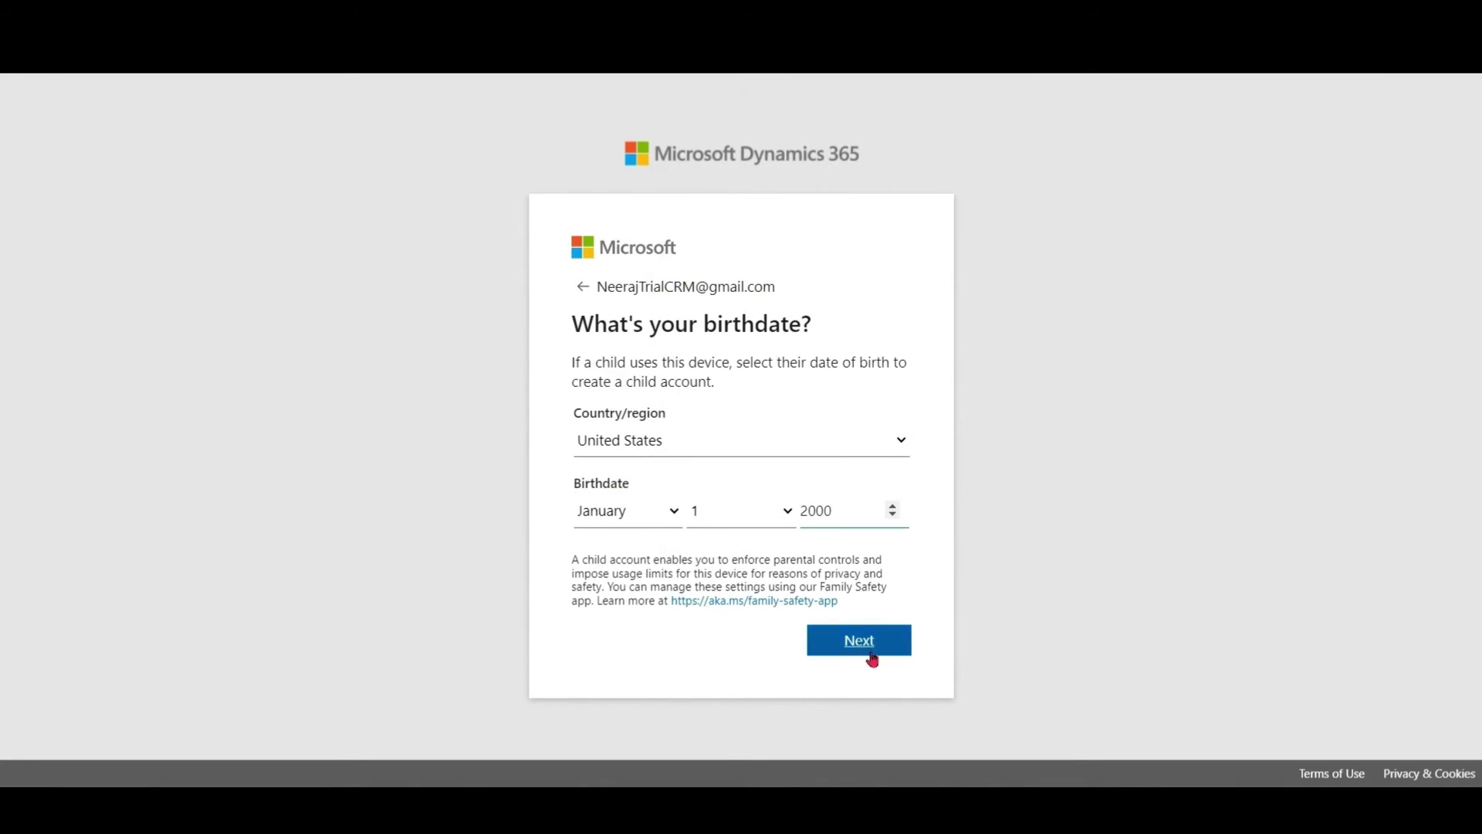
click(858, 642)
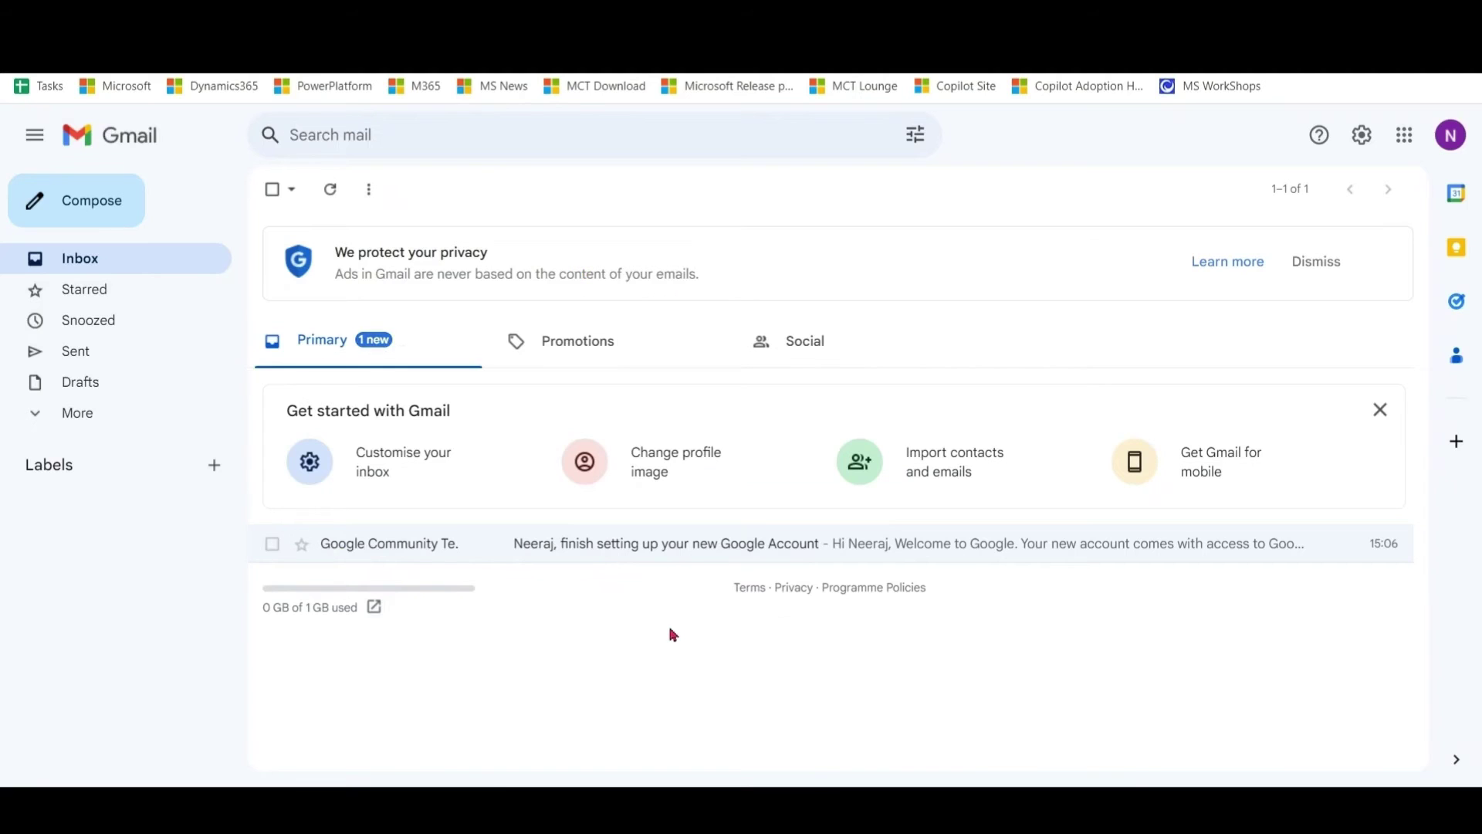
Step: Open the 'Verify your email address' message in Gmail and select the security code
click(417, 359)
click(656, 538)
double_click(645, 501)
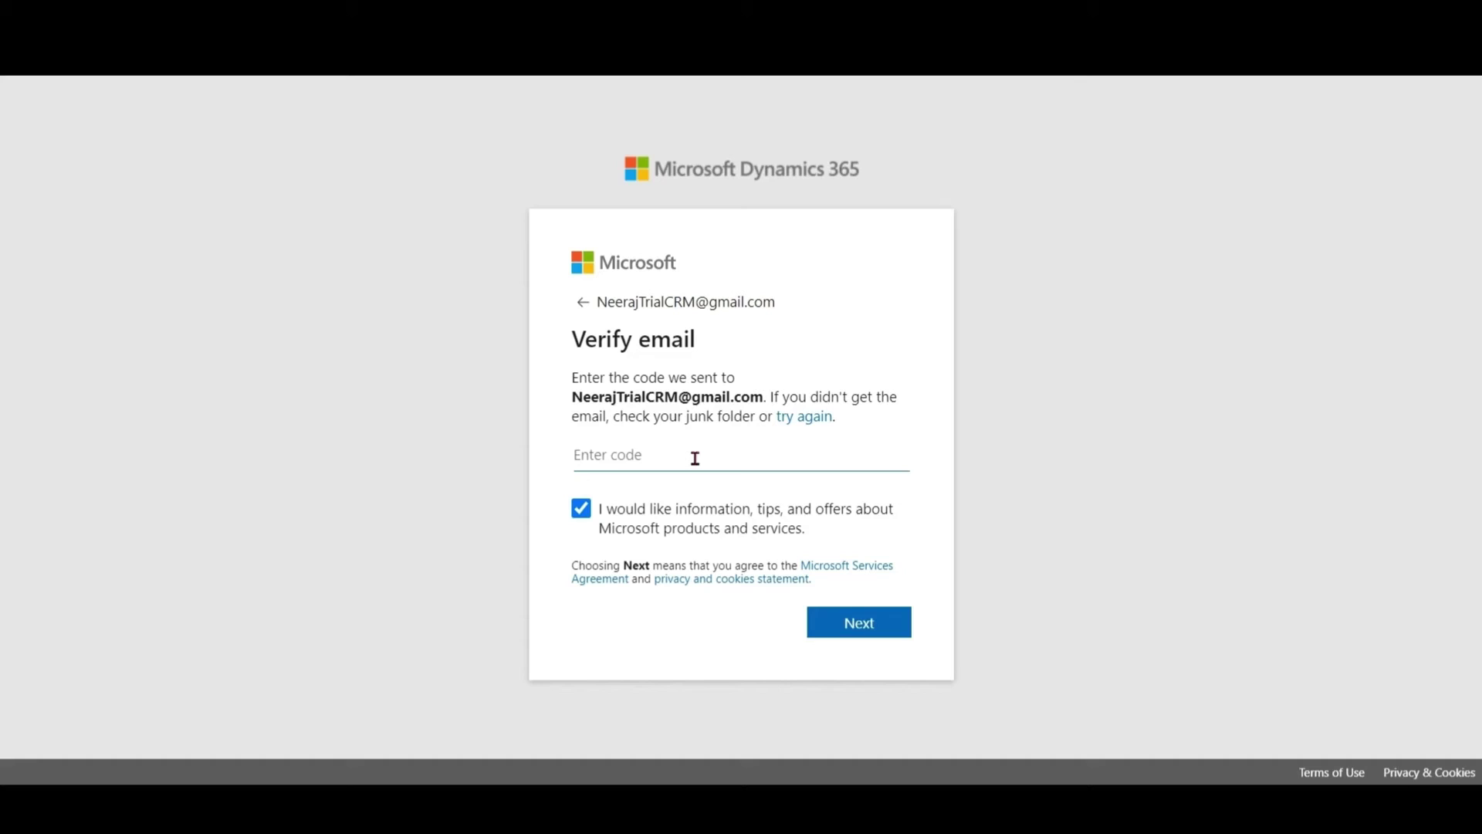
Step: Submit the pasted verification code and solve the rotate-the-animal human check
click(876, 634)
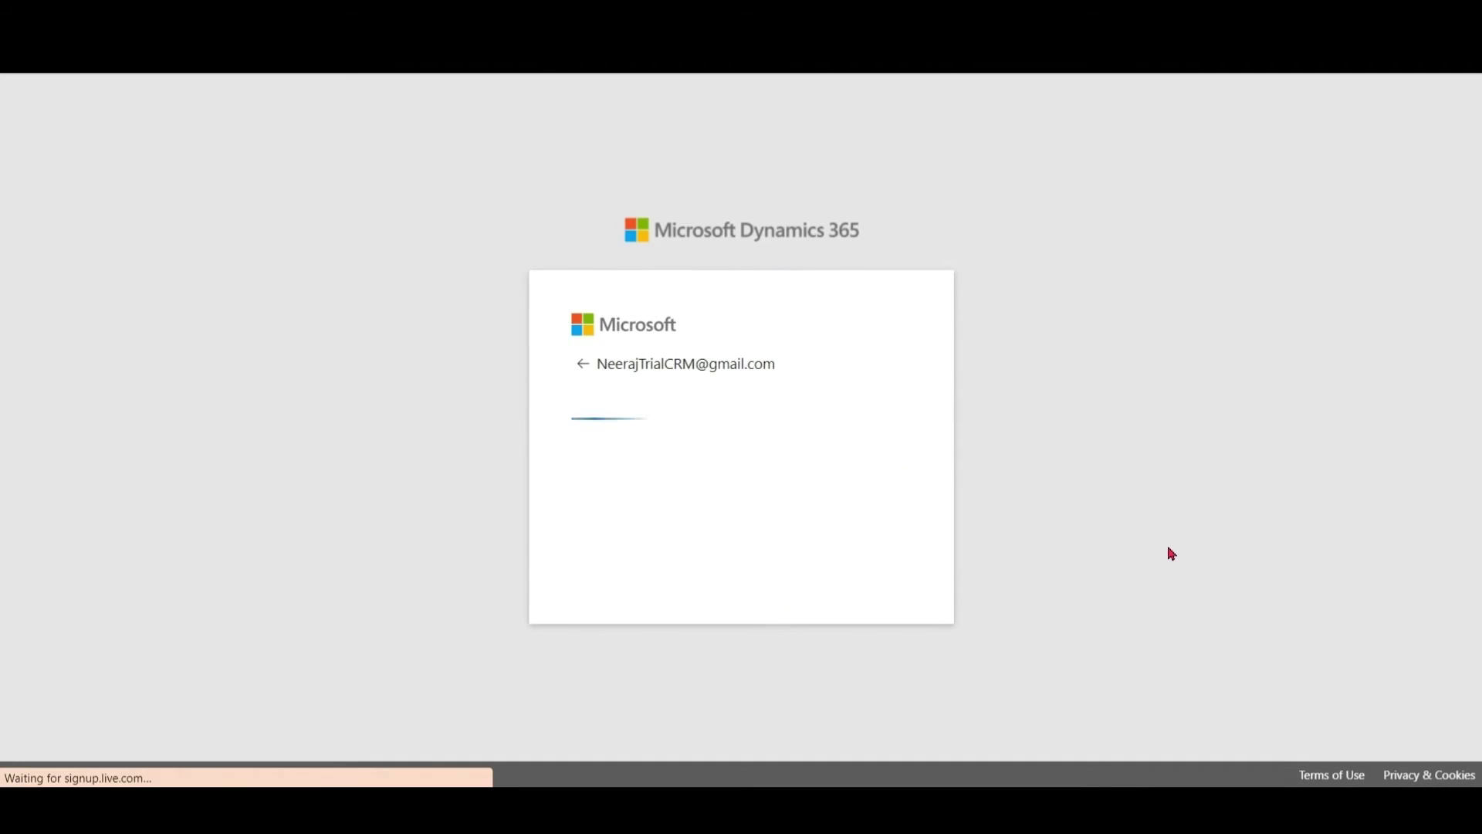
click(795, 606)
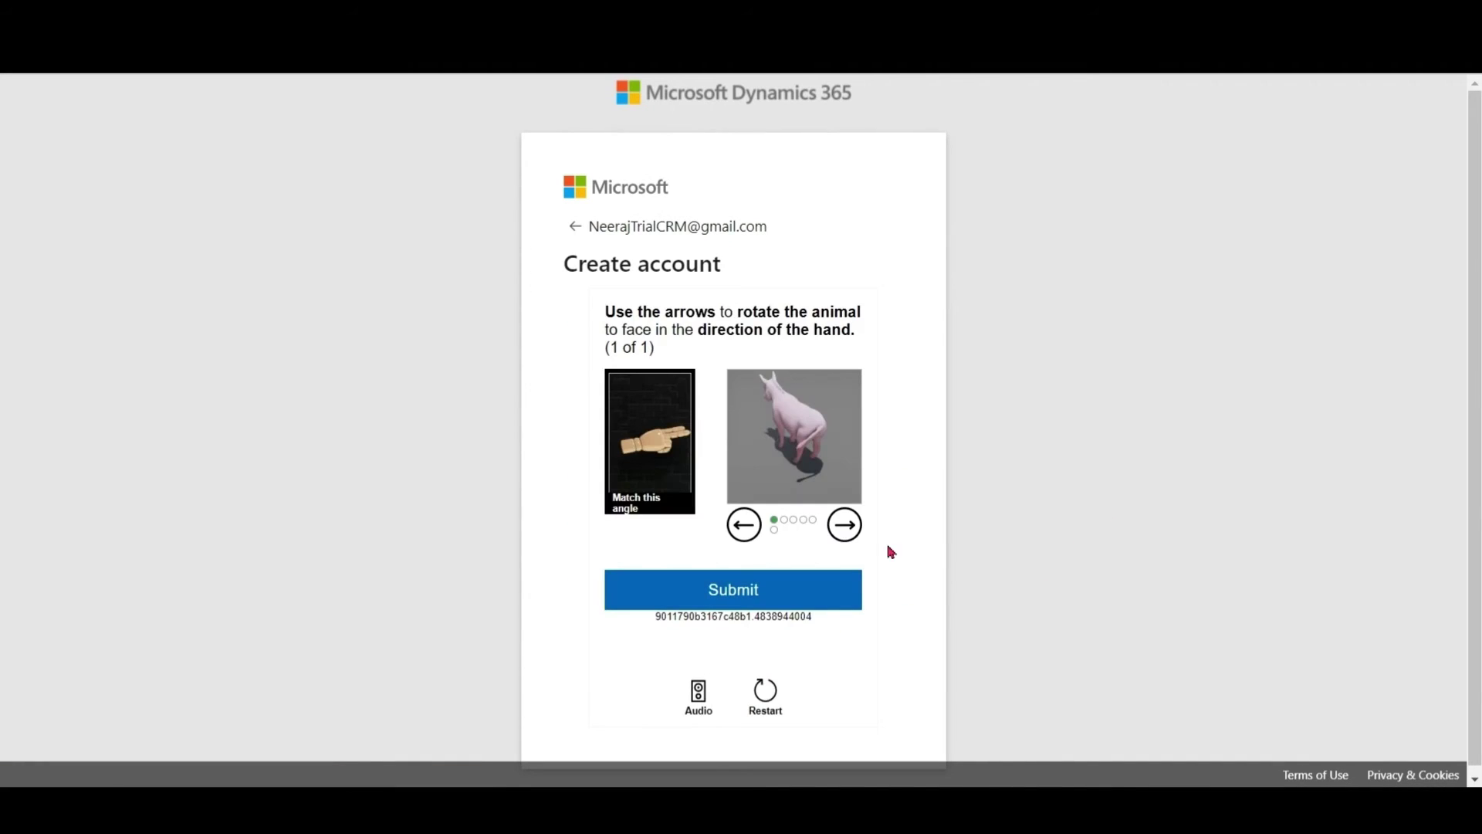
click(846, 533)
click(846, 526)
click(733, 589)
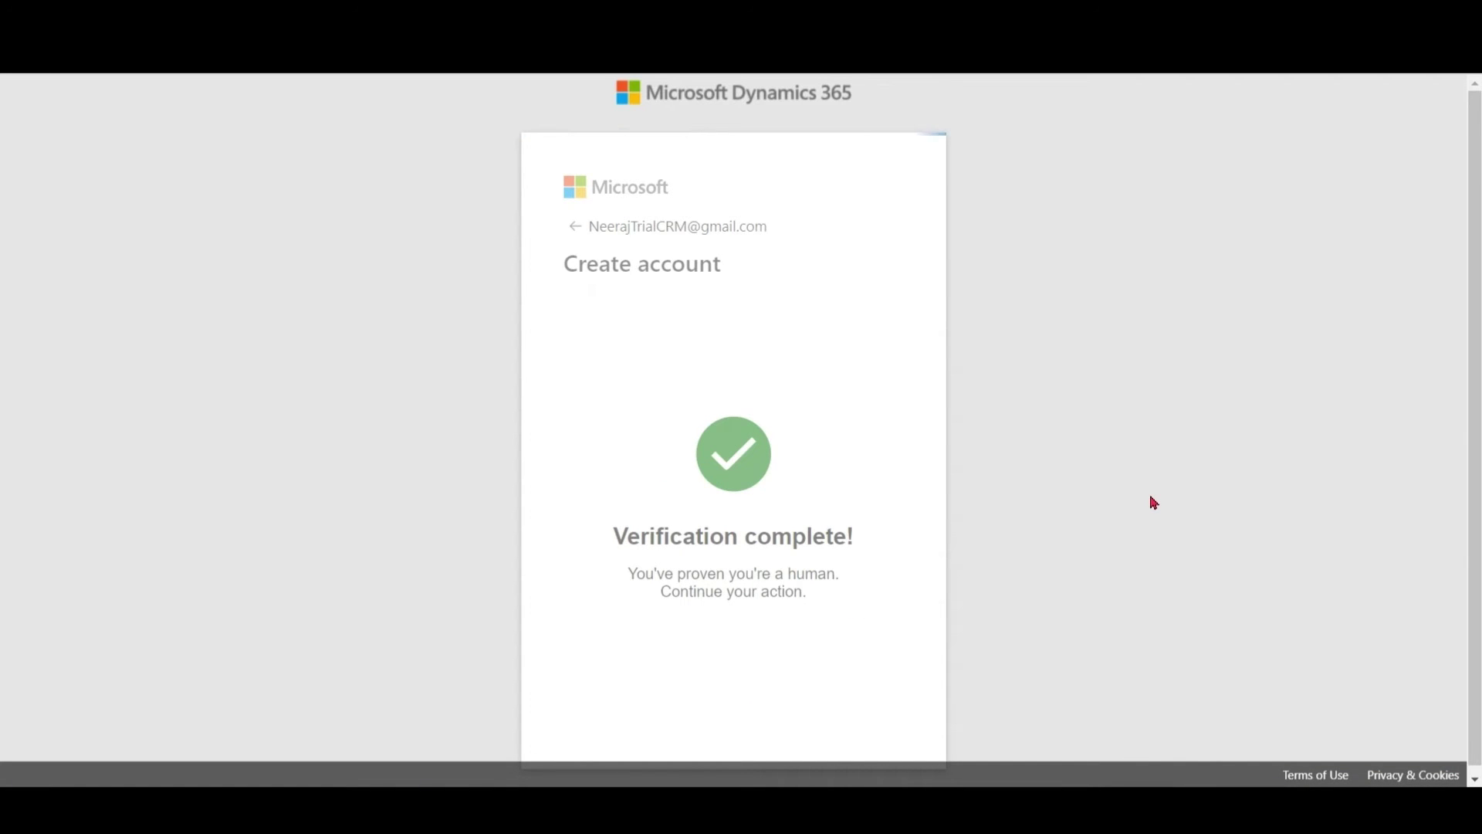
Step: Choose to stay signed in, and go to the business phone field of the trial details form
click(854, 569)
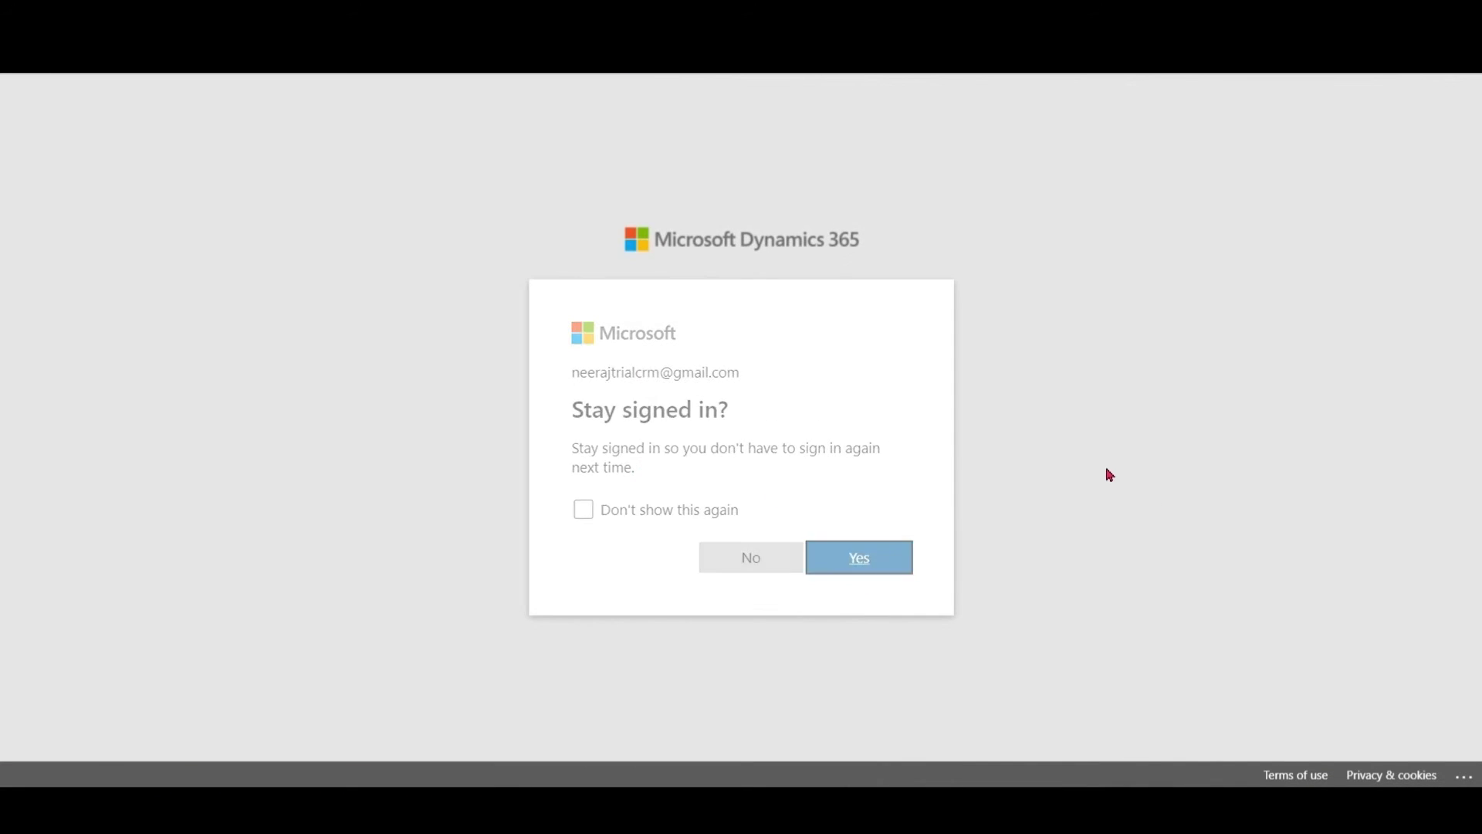
scroll(1476, 356, down, 2)
click(829, 447)
Step: Enter the business phone, company name ABCDEF and size 2-4 people, agree to partner sharing, and submit
text(98739378)
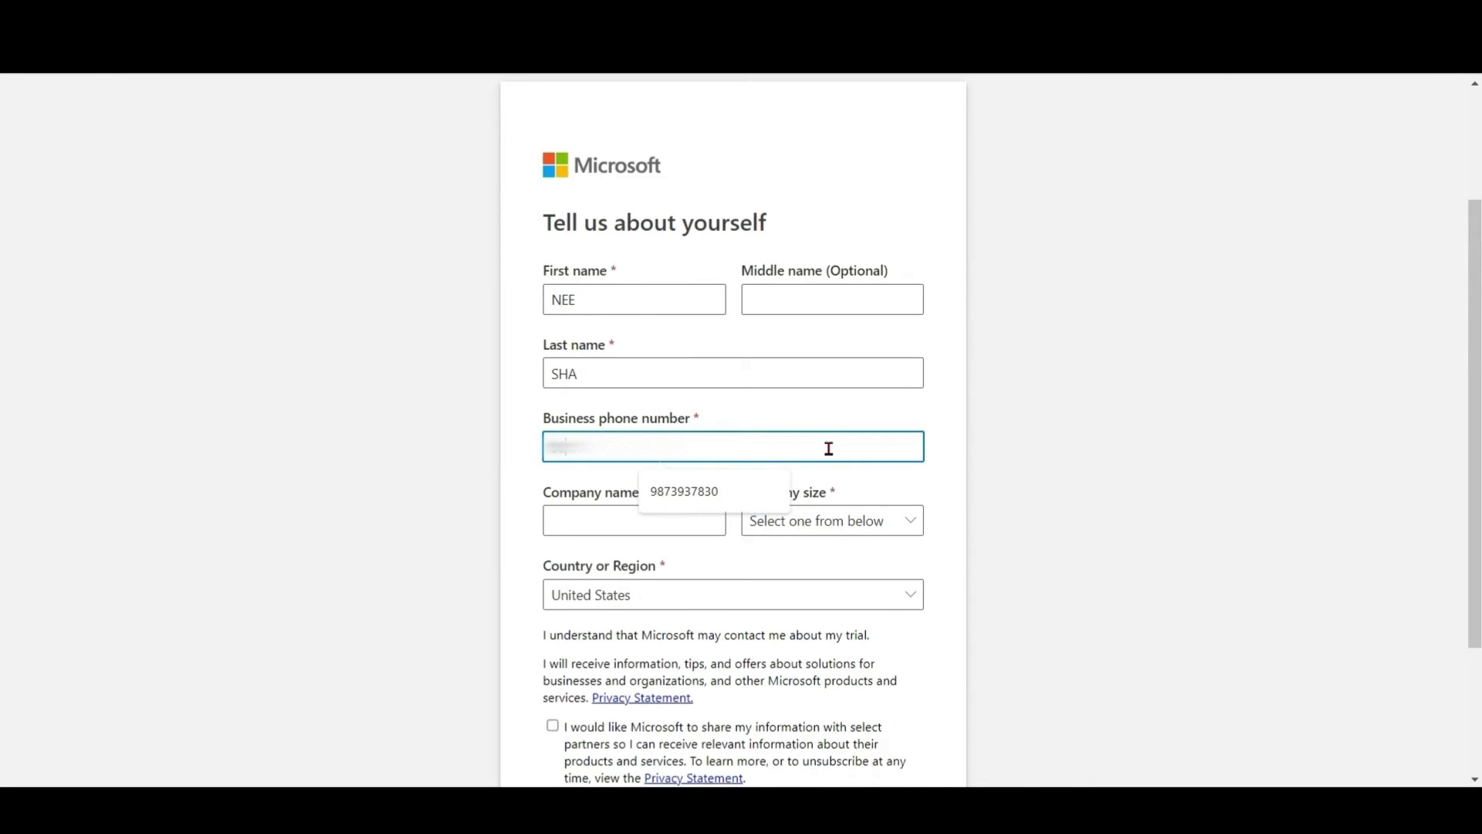
click(645, 517)
text(ABC)
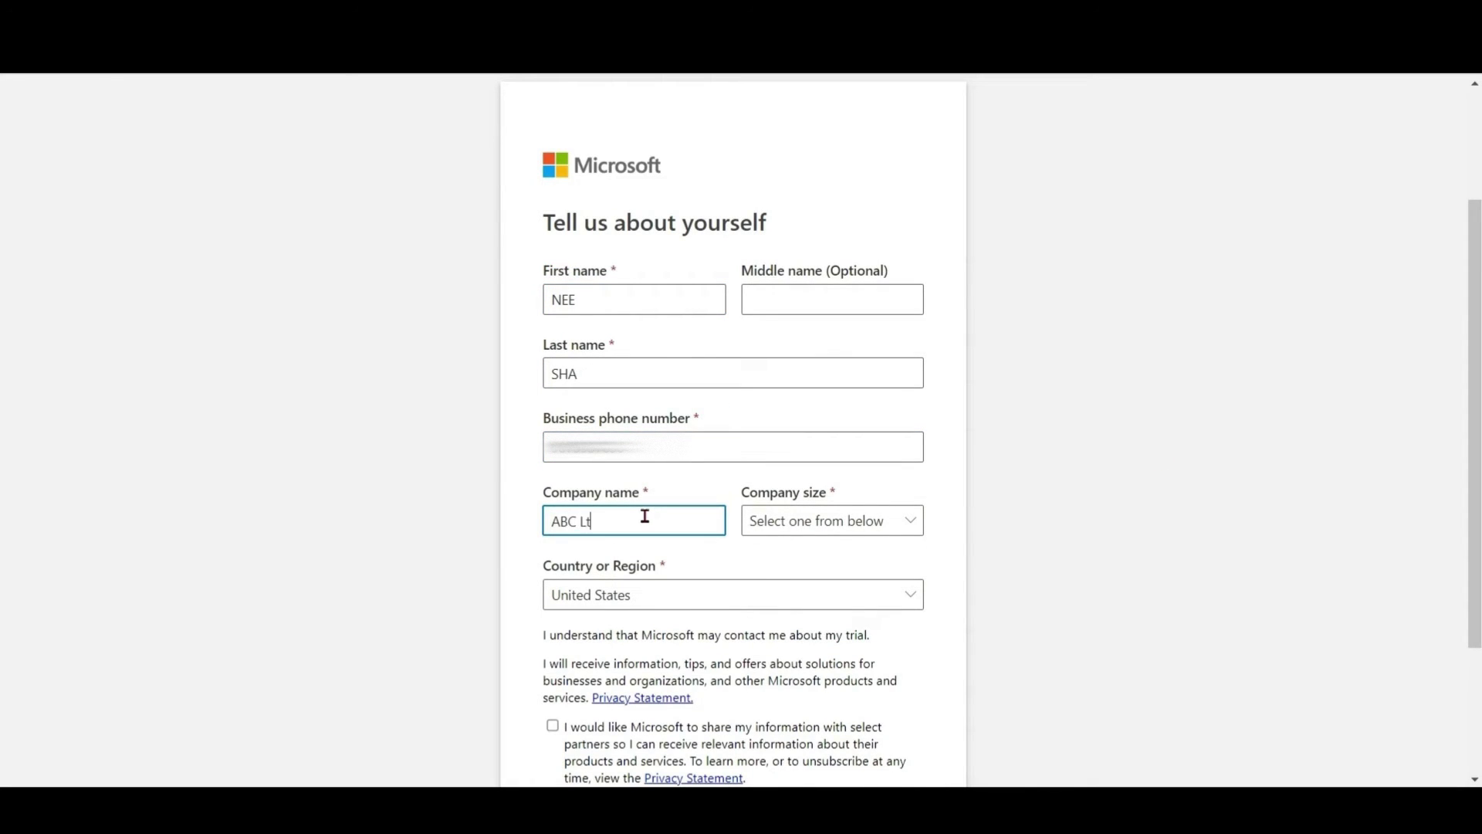
text(DEF)
click(832, 520)
click(870, 278)
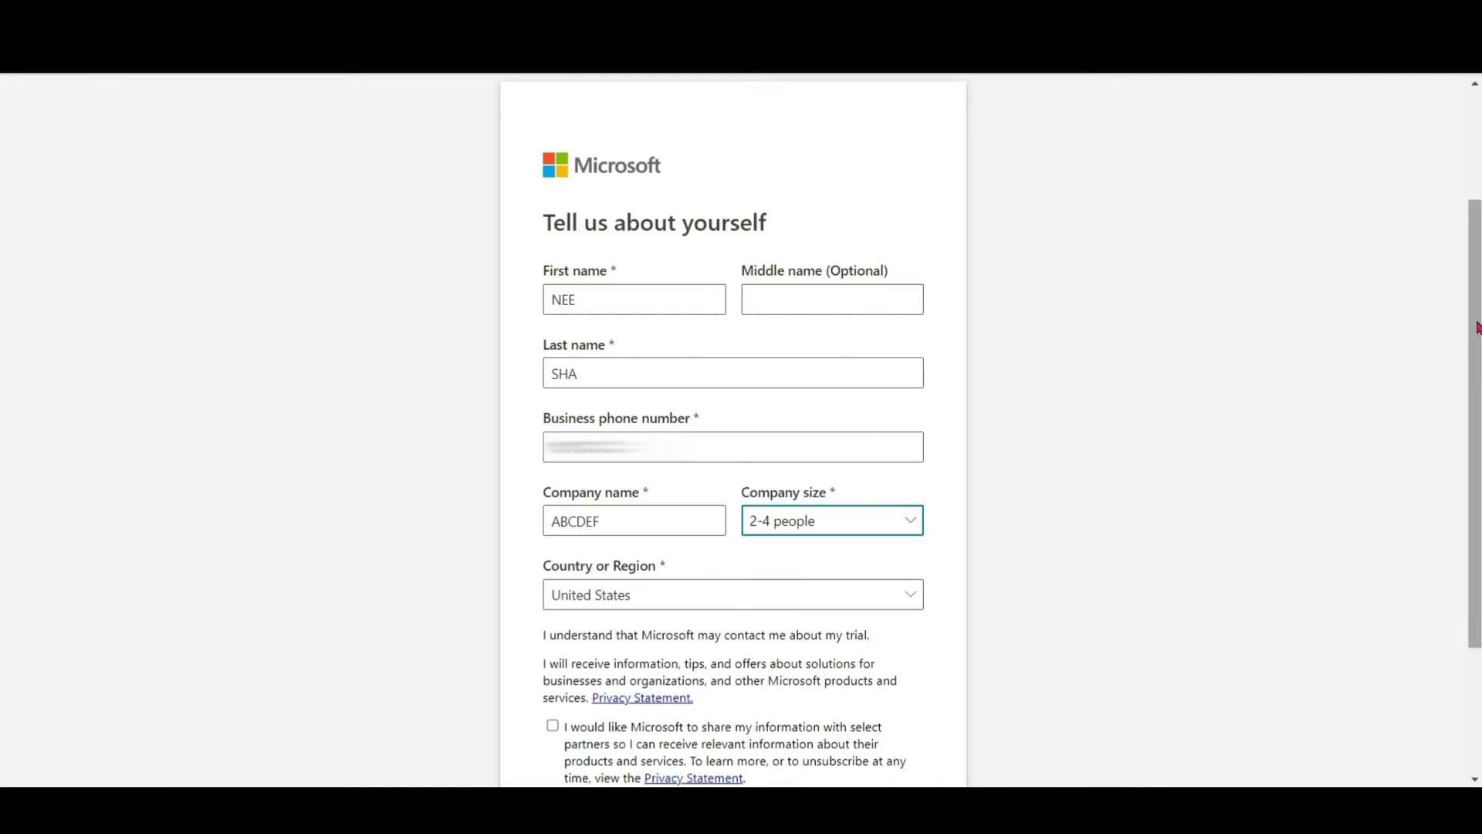
scroll(1478, 397, down, 2)
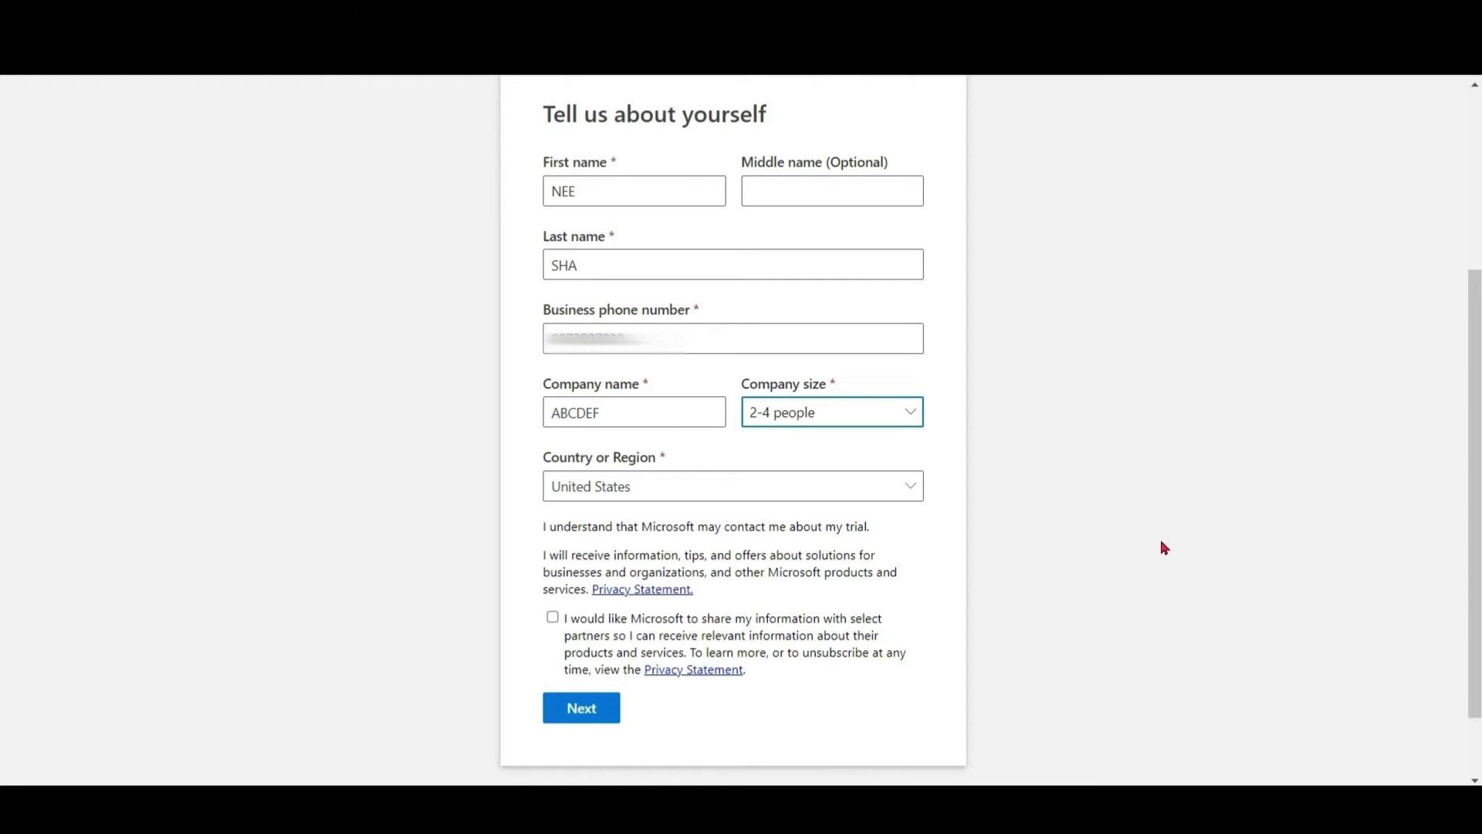
click(553, 617)
click(593, 713)
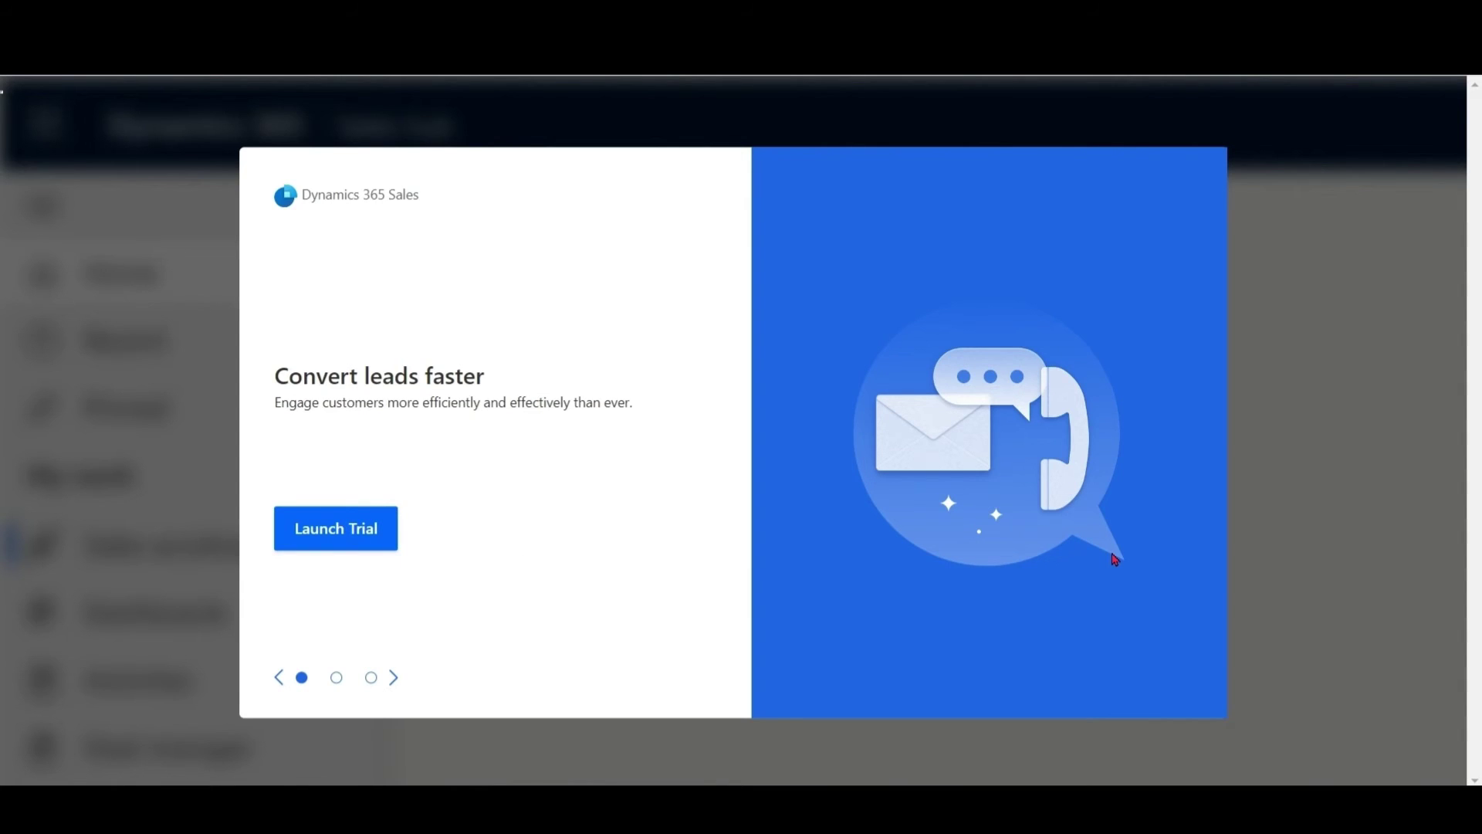
Step: Launch the Sales trial and check the signed-in account in the profile flyout
click(359, 544)
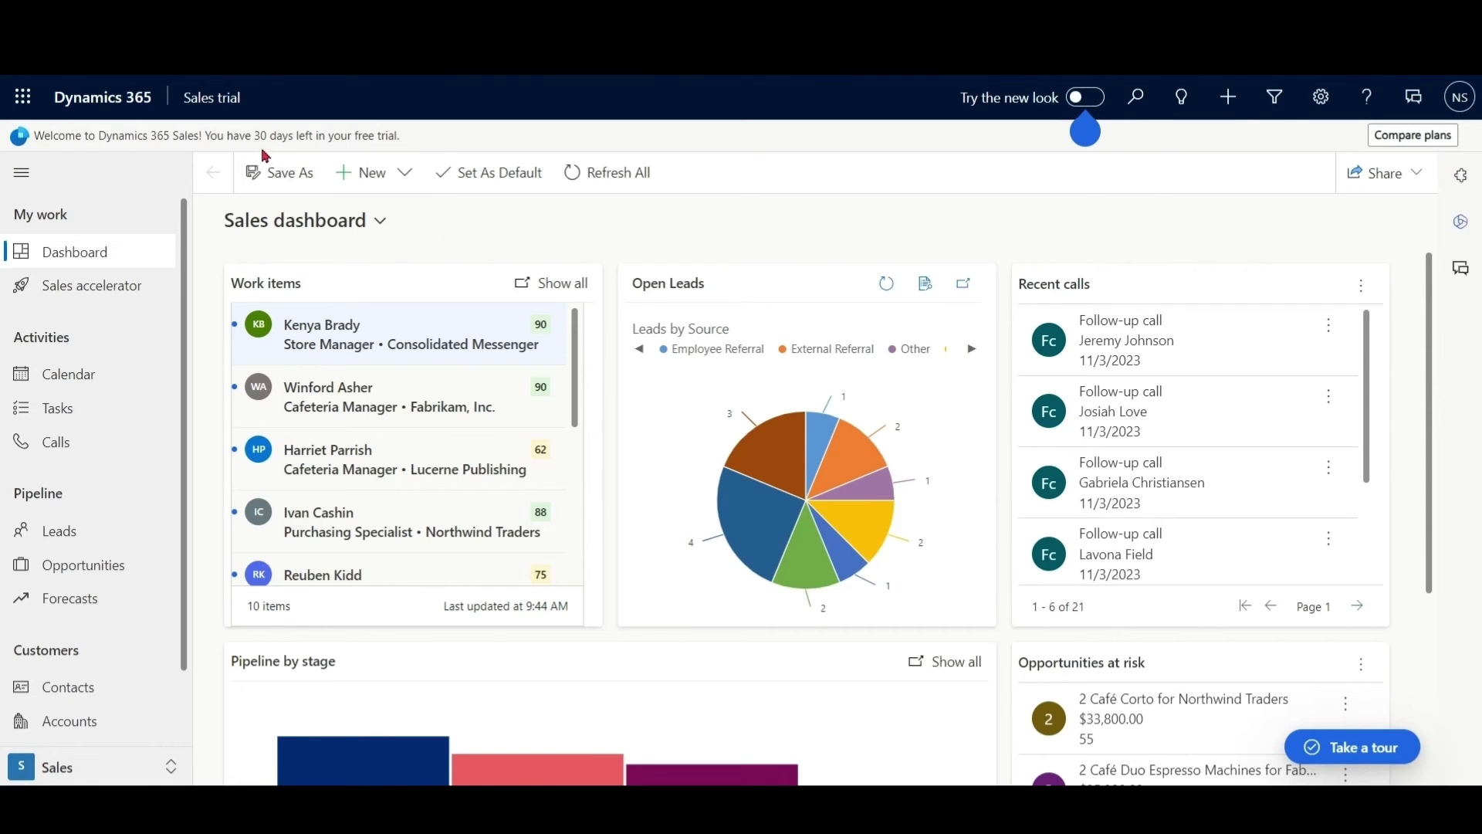
click(1459, 109)
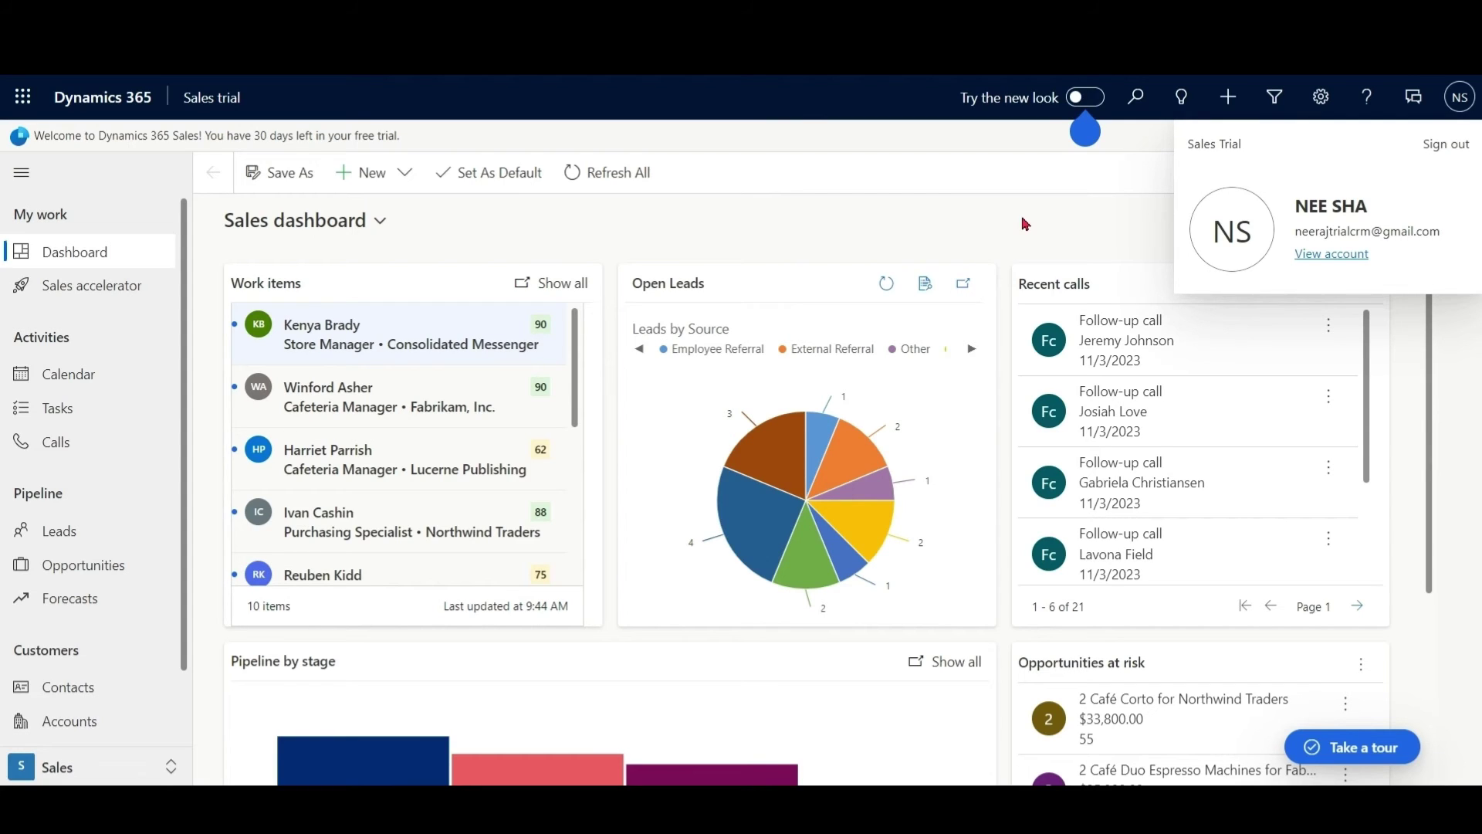
click(1025, 224)
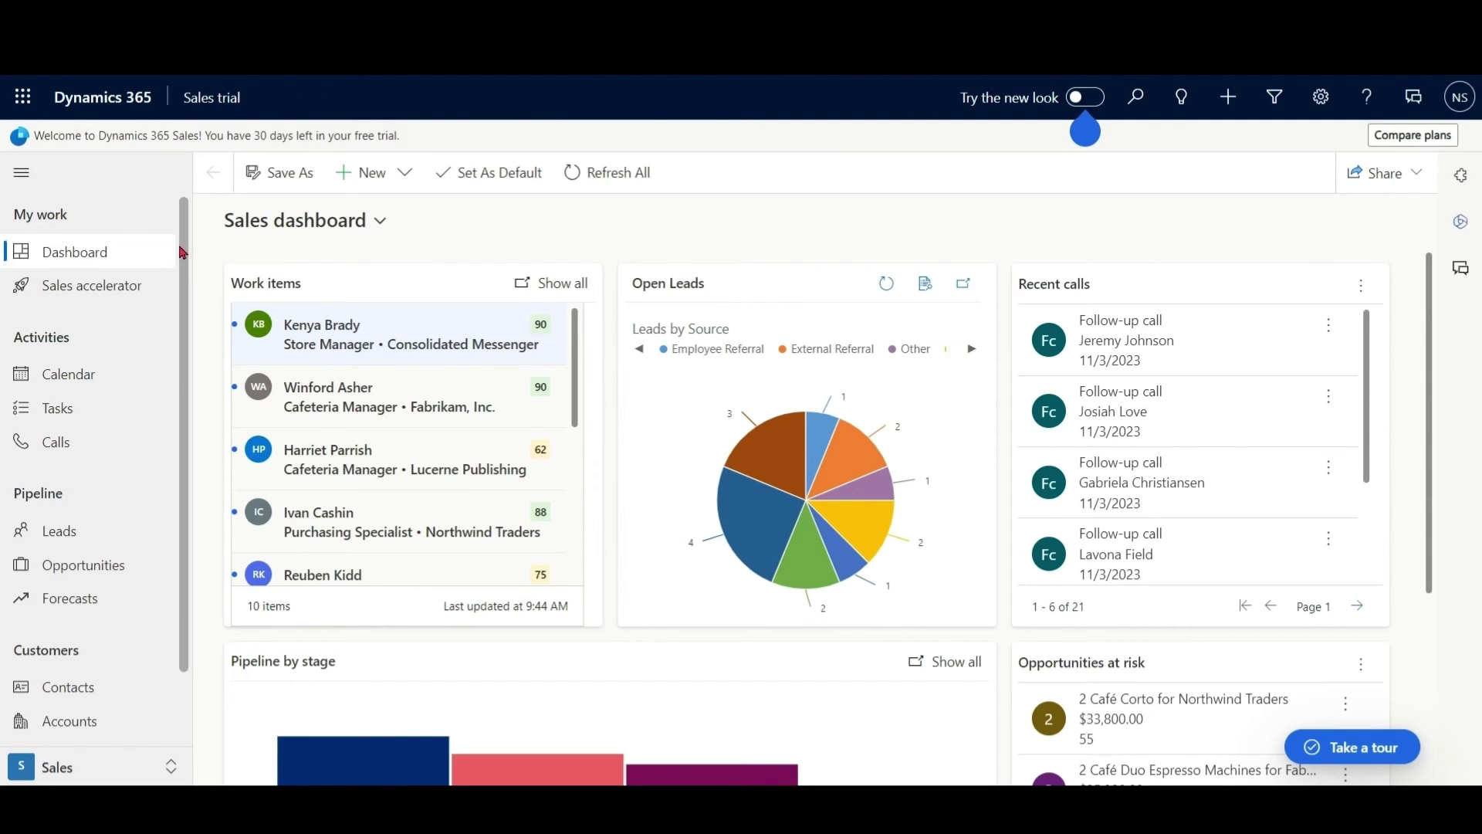
scroll(183, 321, down, 1)
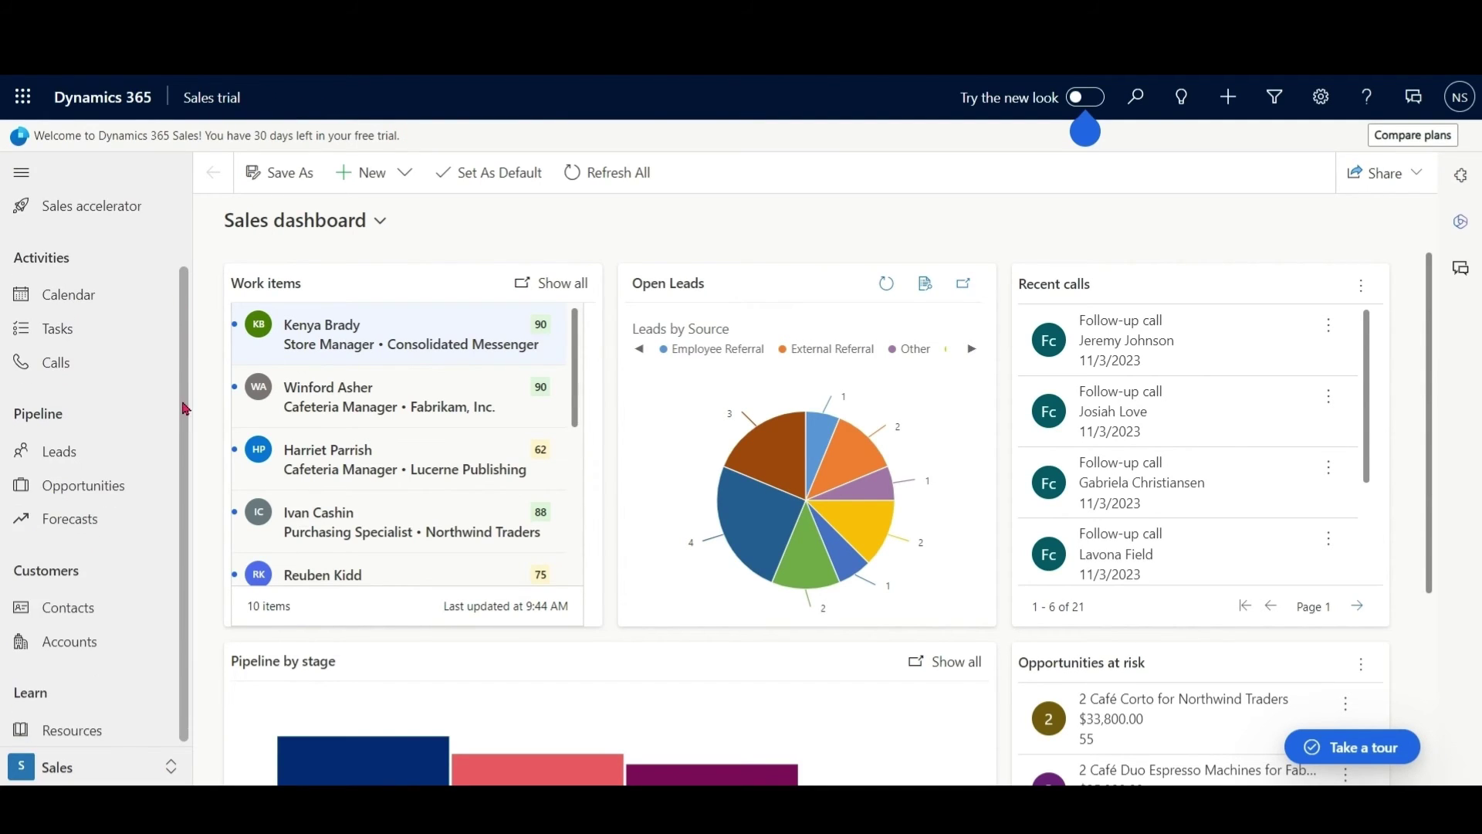
scroll(182, 343, up, 1)
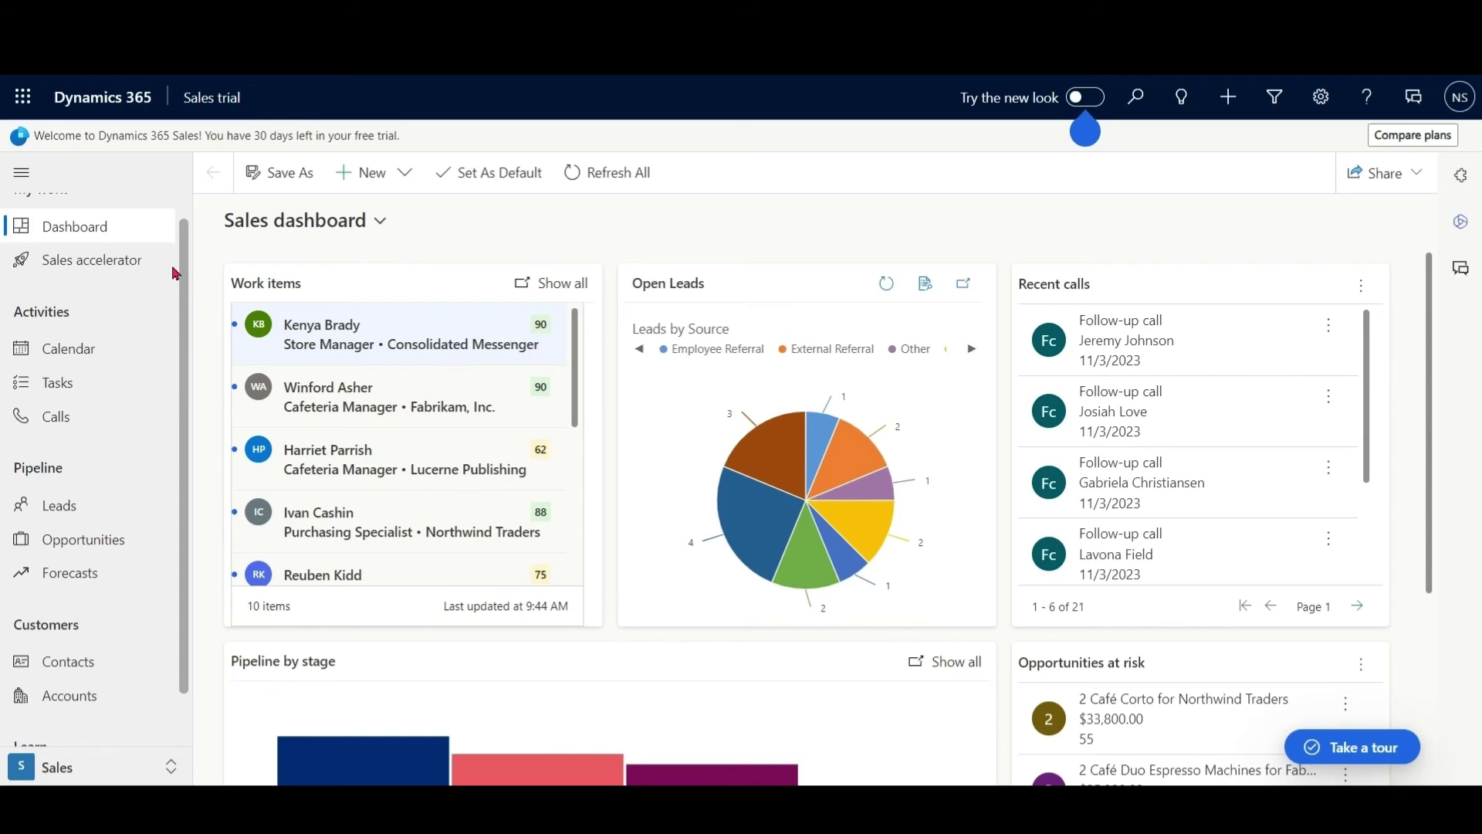
Step: Switch to the Sales Hub app through the apps search, then advance to the next presentation slide
click(211, 97)
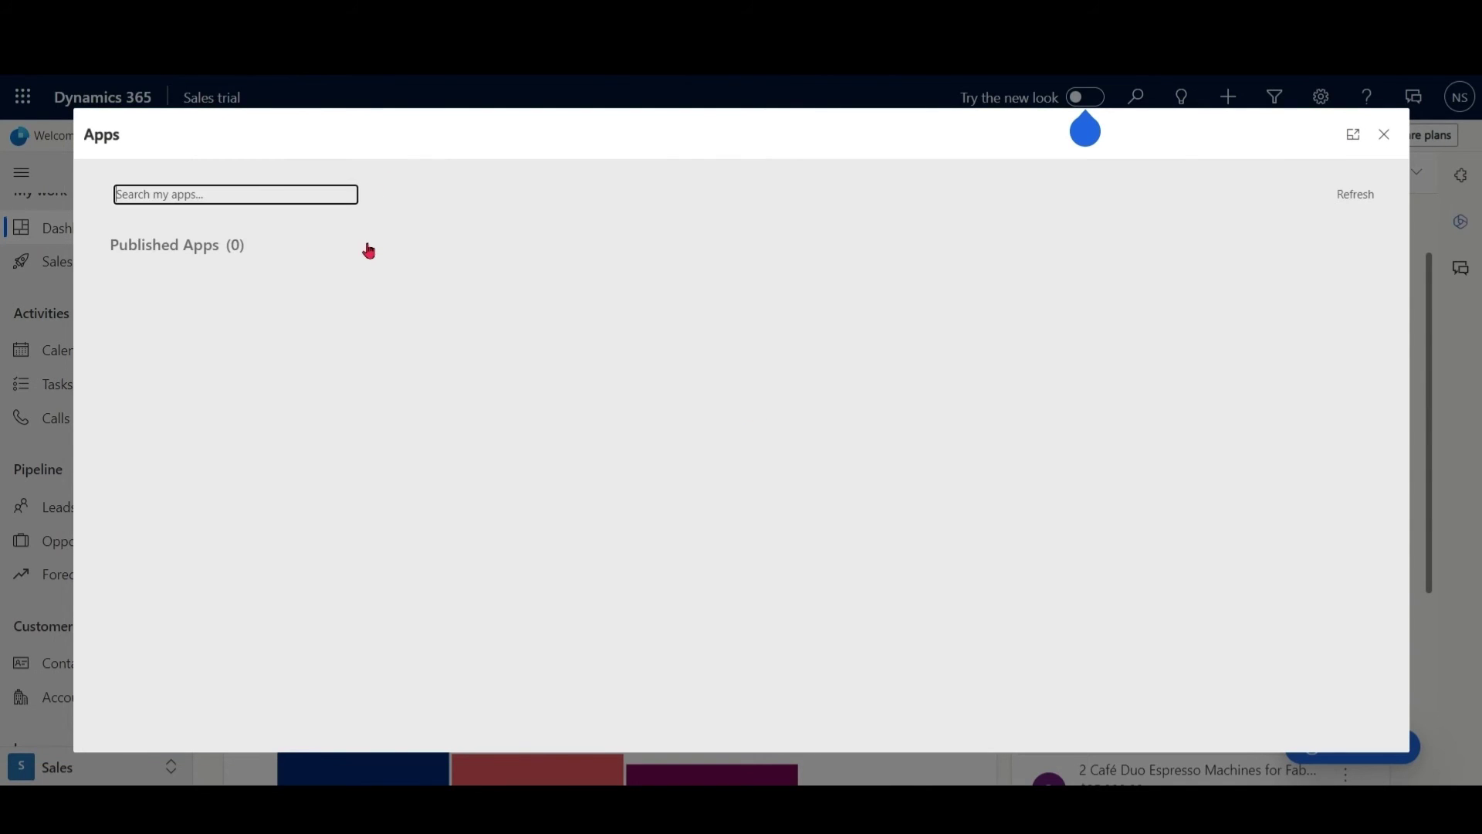
text(sal)
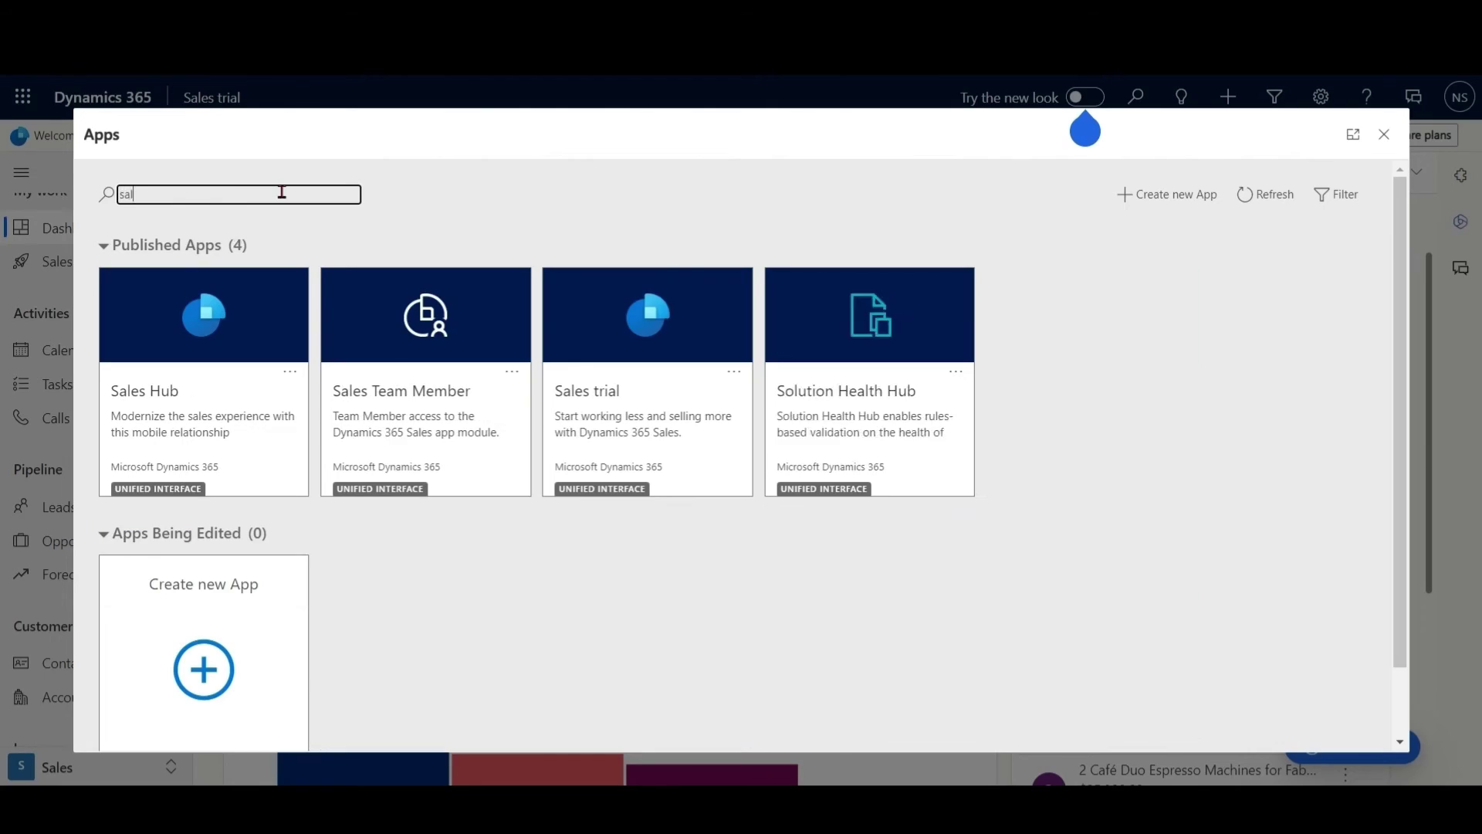
text(es hub)
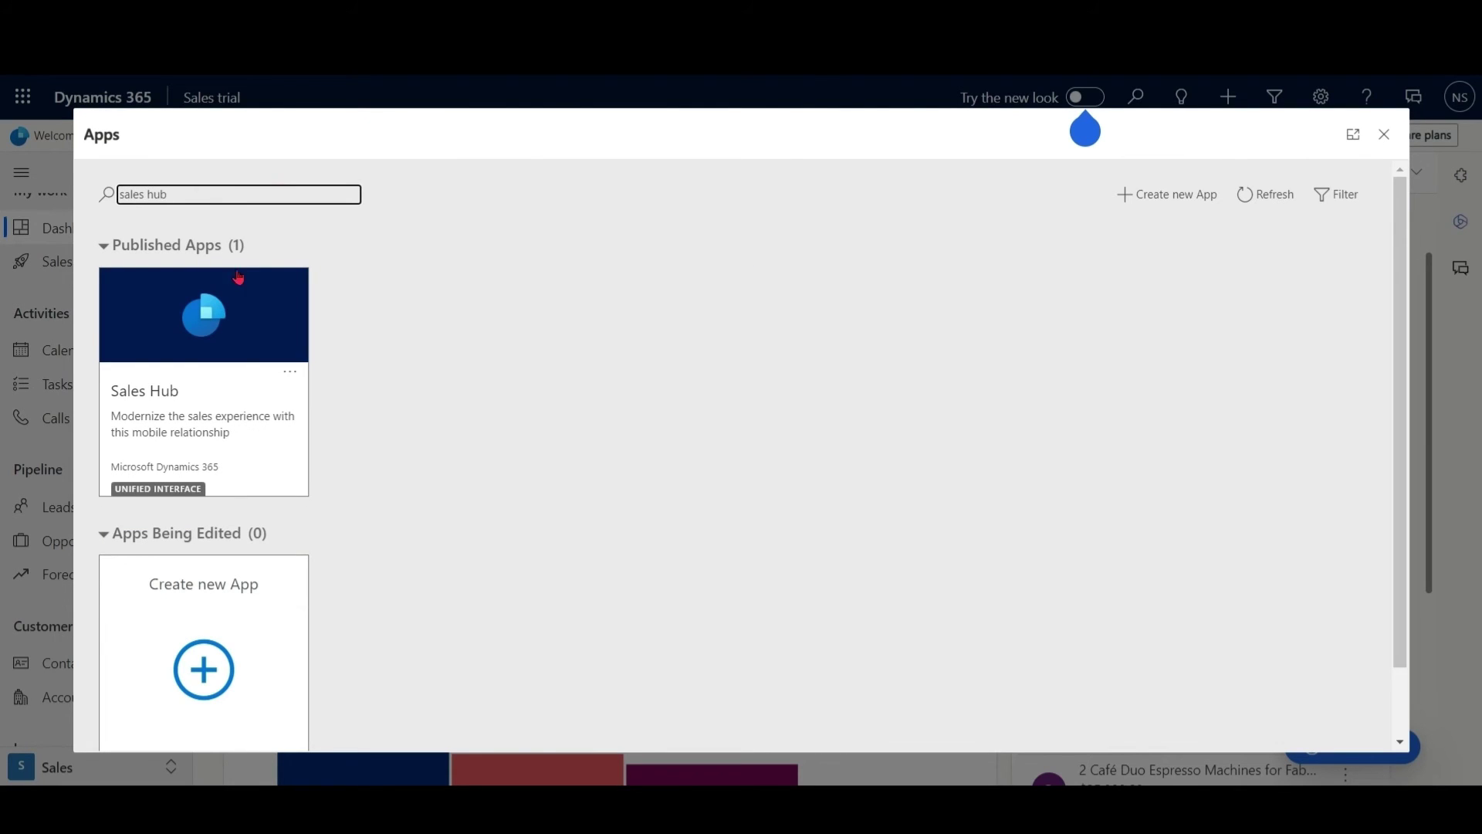
click(165, 396)
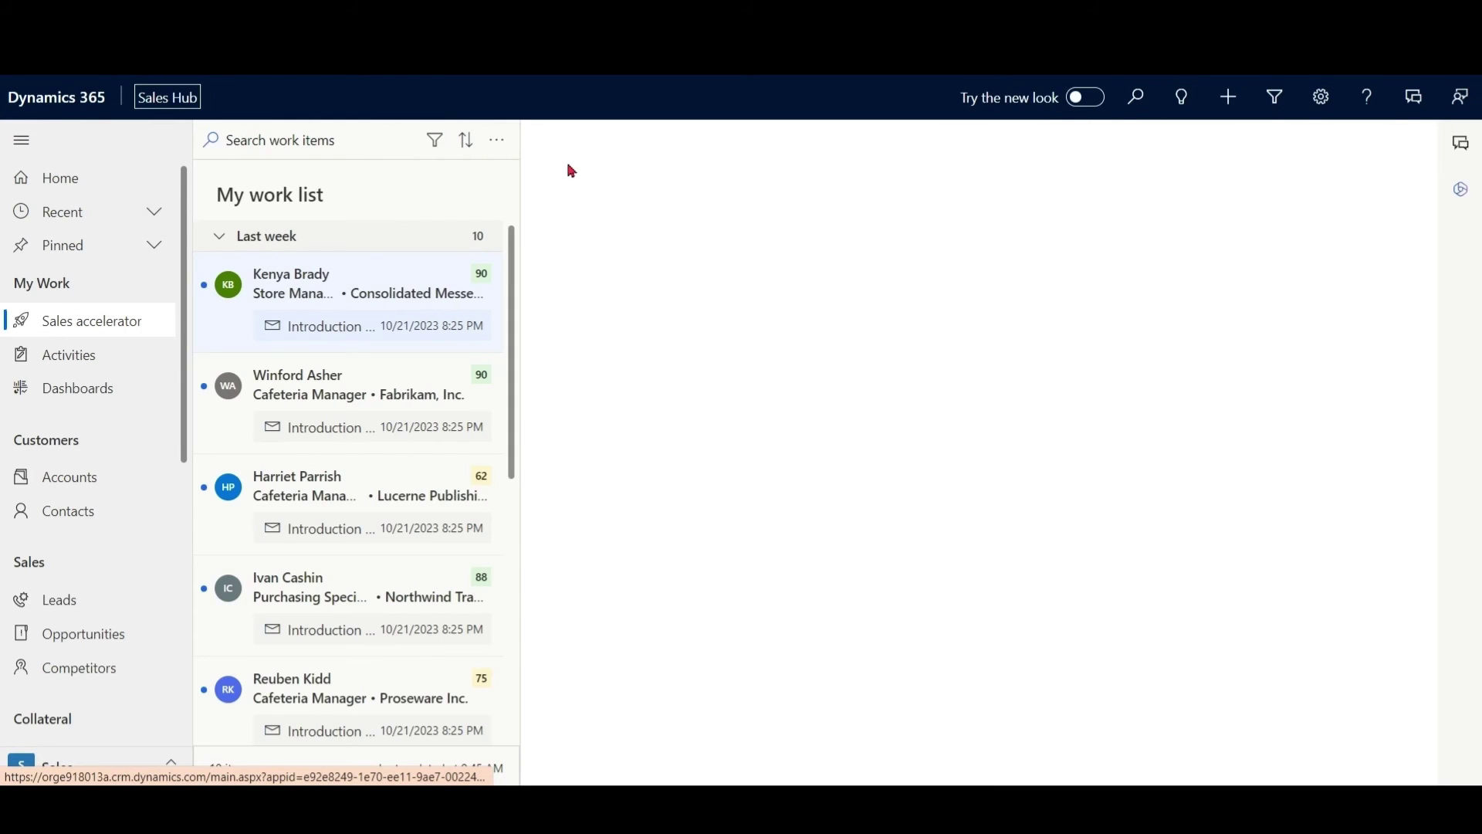
mouse_move(515, 277)
mouse_down()
mouse_move(529, 518)
mouse_move(519, 271)
mouse_up()
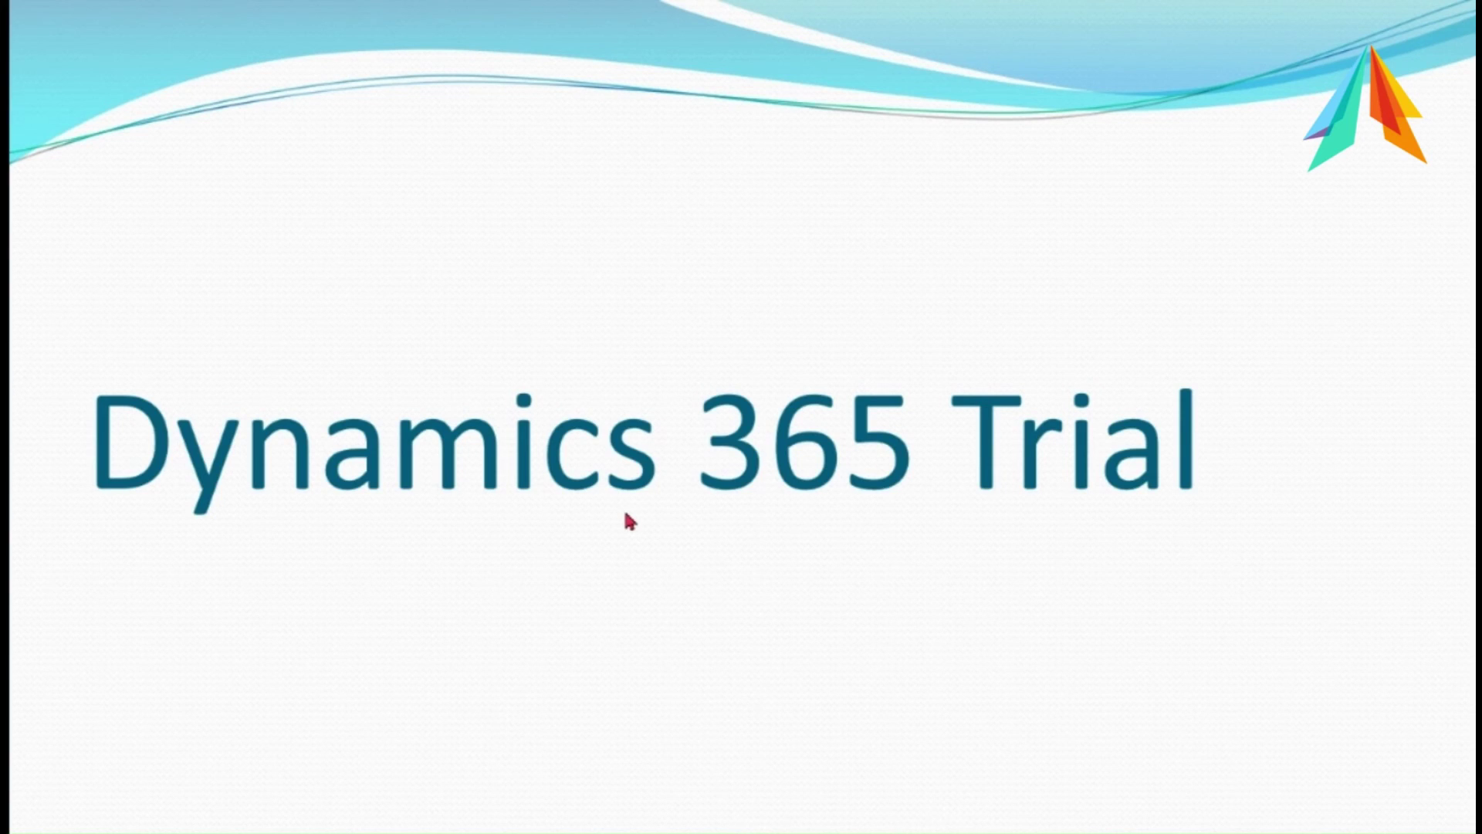
click(626, 513)
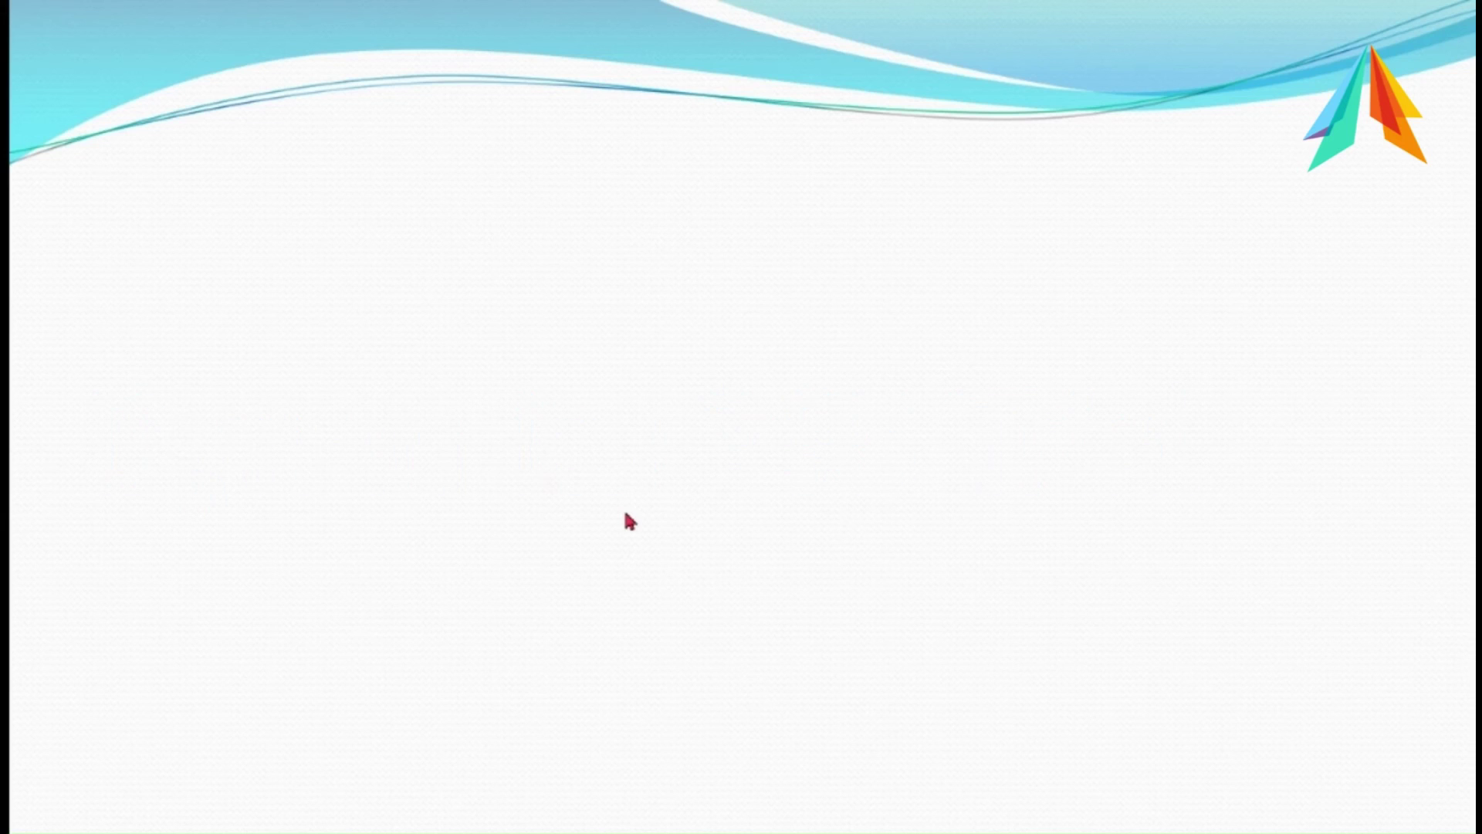